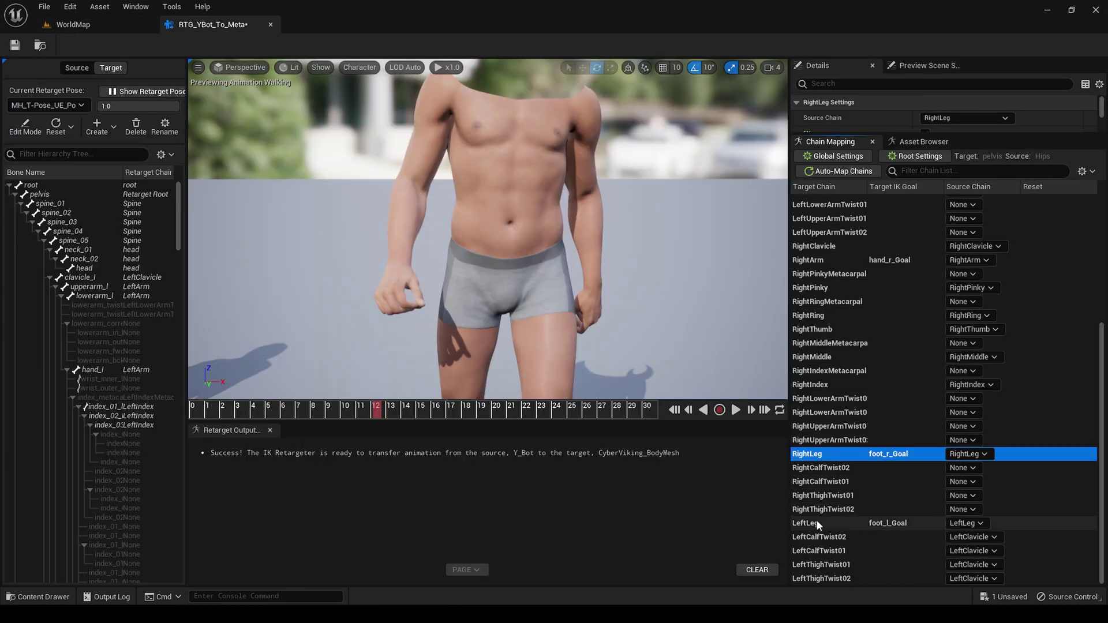
- Set the source chains of the LeftCalfTwist02 and LeftCalfTwist01 target chains to None
left_click(900, 523)
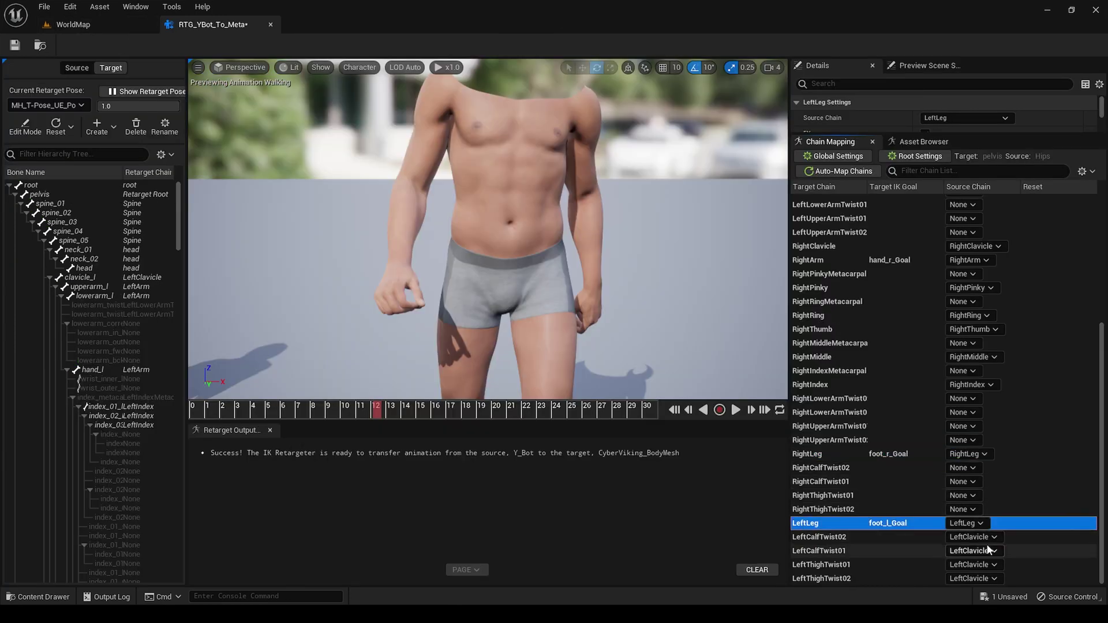
left_click(838, 543)
left_click(962, 537)
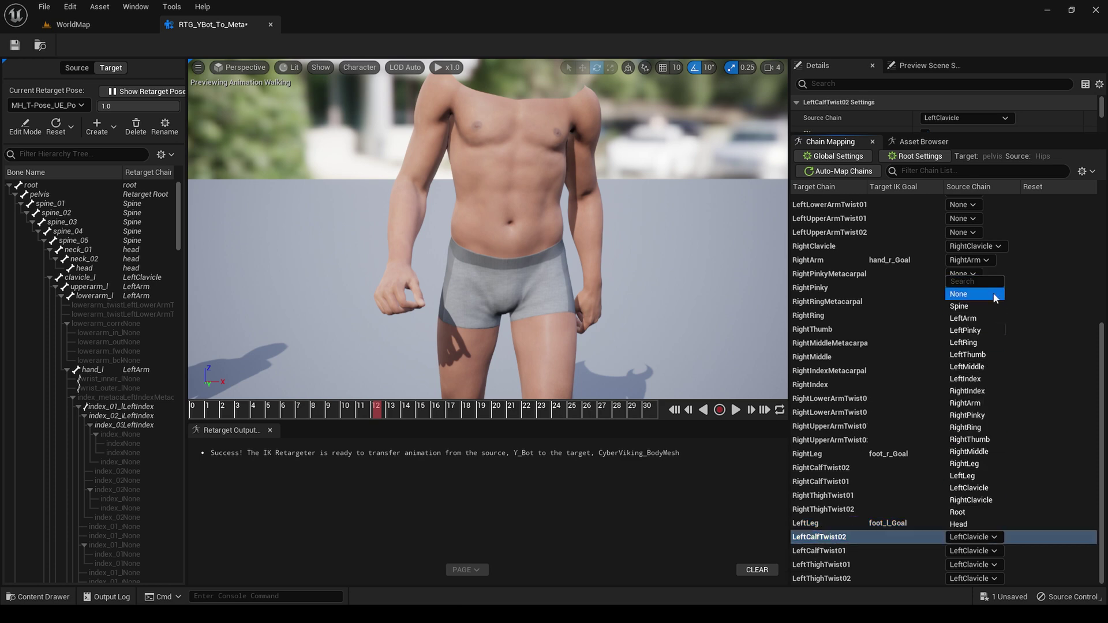
left_click(960, 292)
left_click(966, 551)
left_click(958, 322)
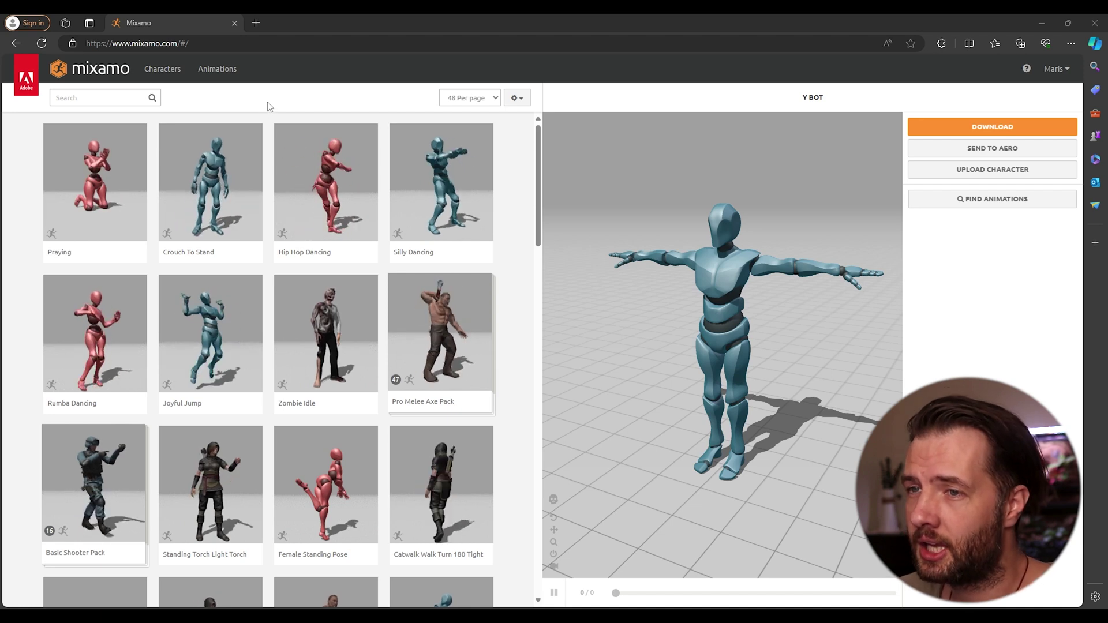
- In Mixamo, search the characters for "man" and use Mannequin as the current character
left_click(163, 70)
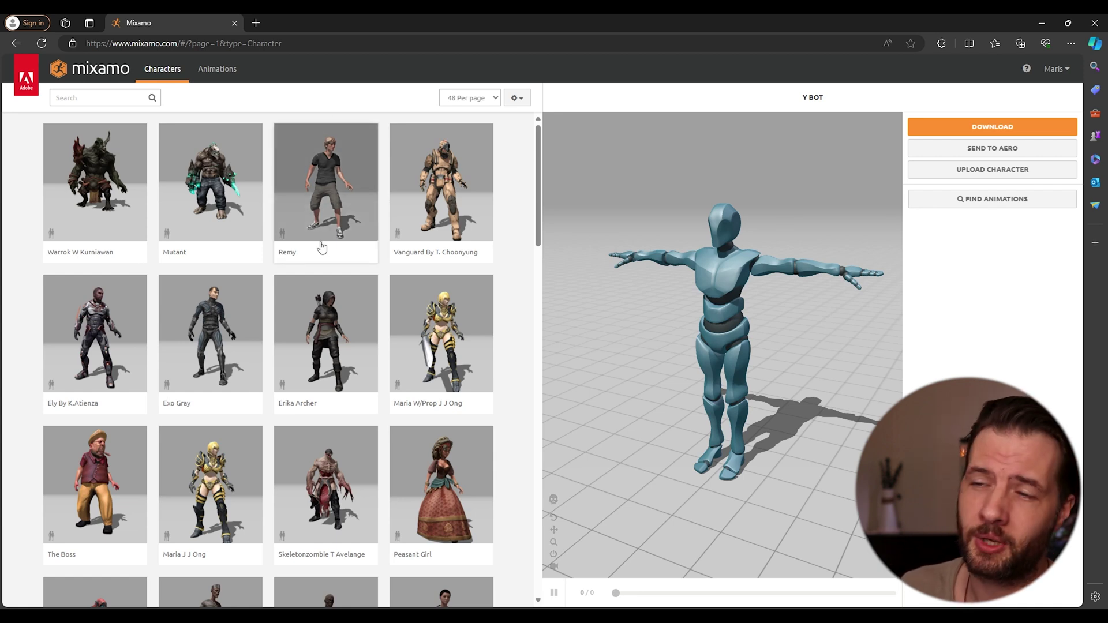
scroll(321, 247, "down", 5)
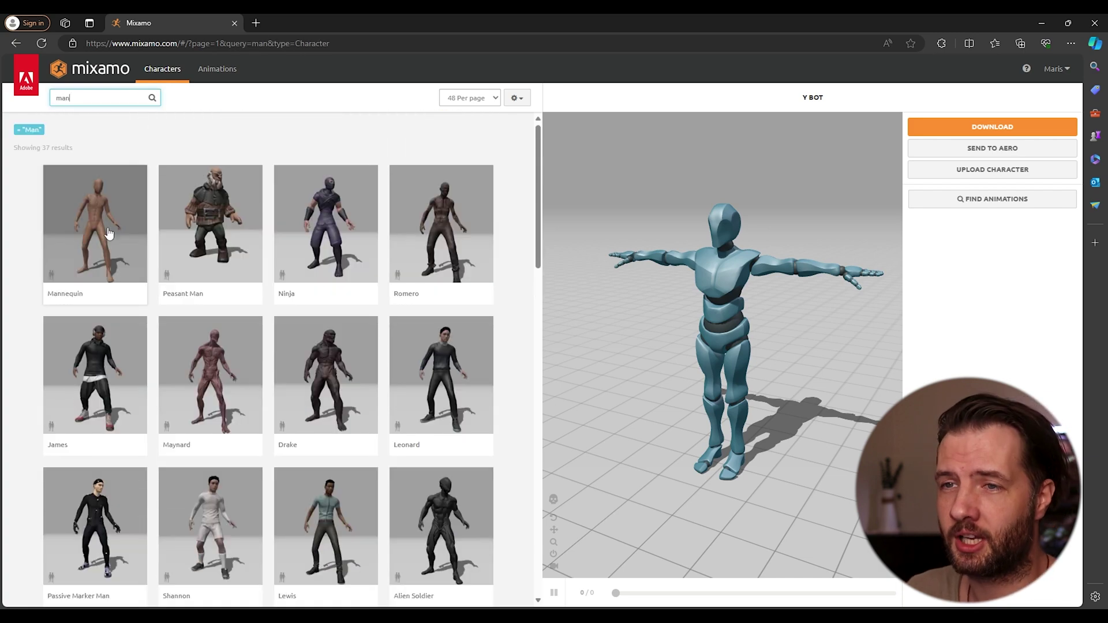
left_click(104, 220)
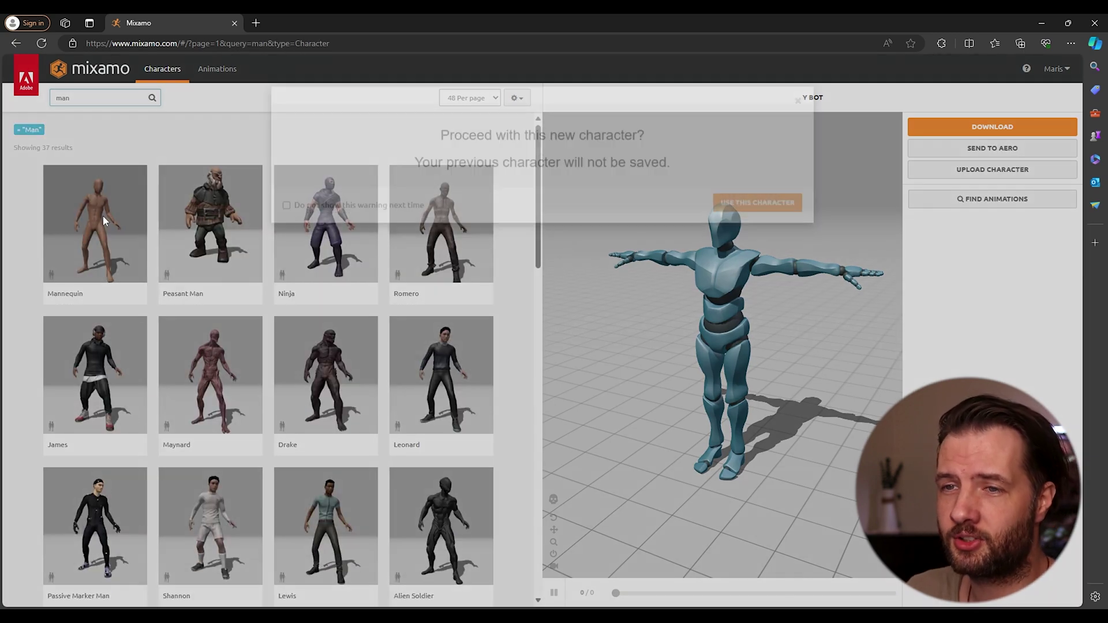
left_click(730, 223)
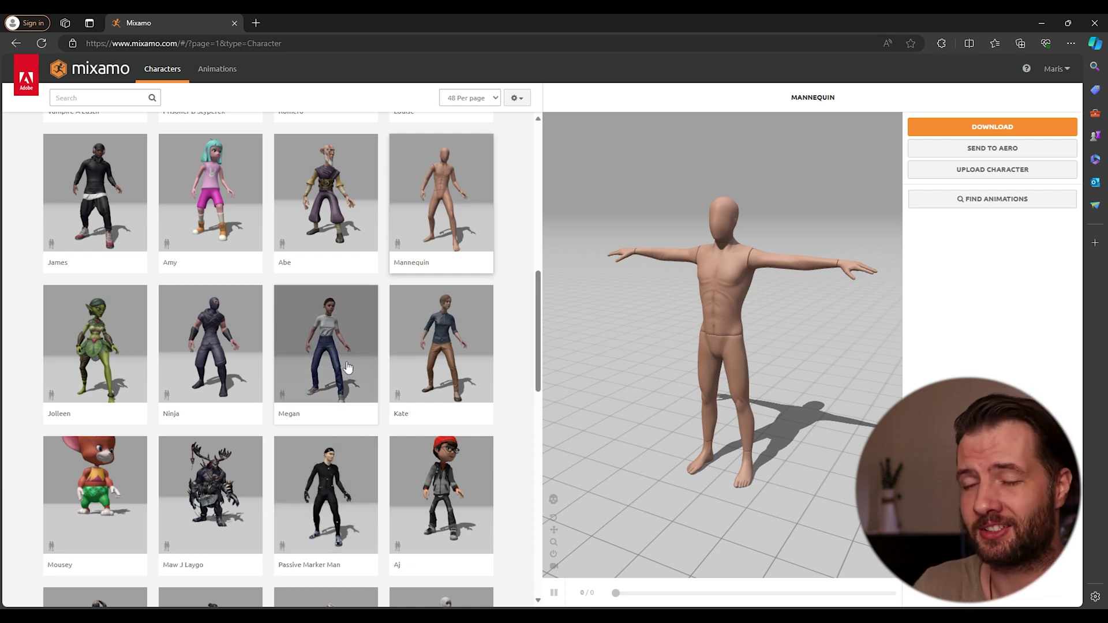
- Search the animations for "idl" and apply the blue figure's Idle animation from the first row of results to the mannequin
left_click(214, 73)
left_click(83, 98)
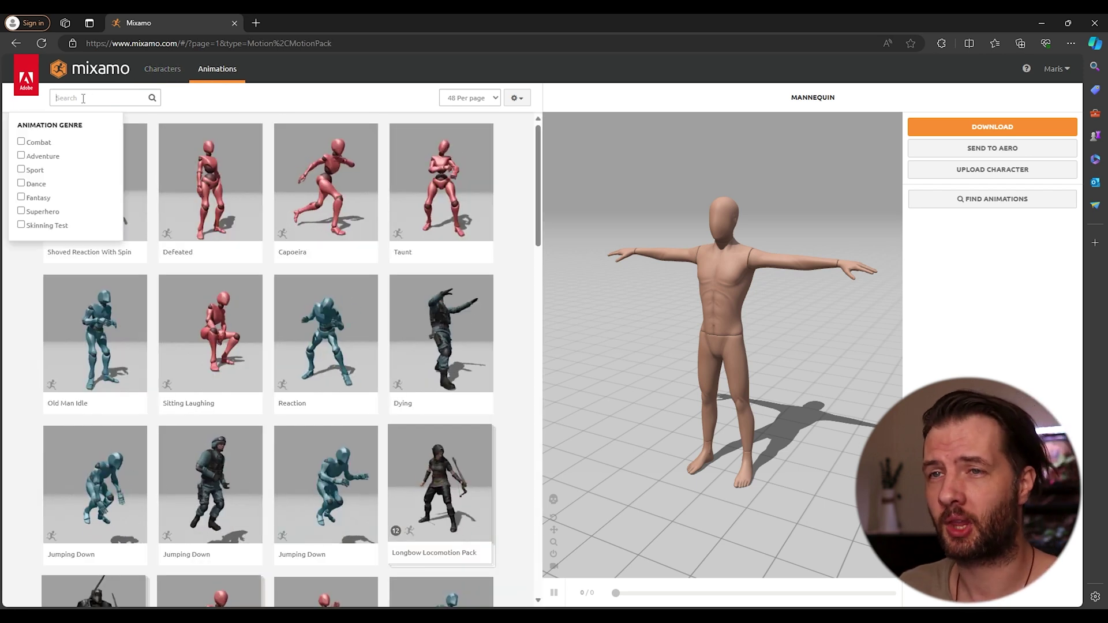
type("idl")
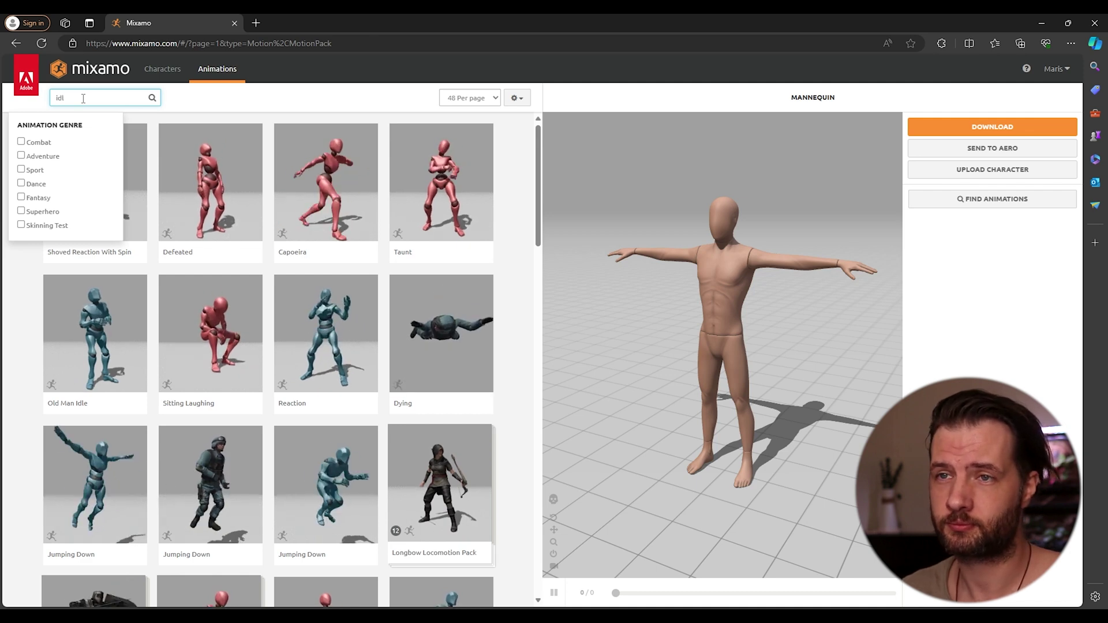
key("Return")
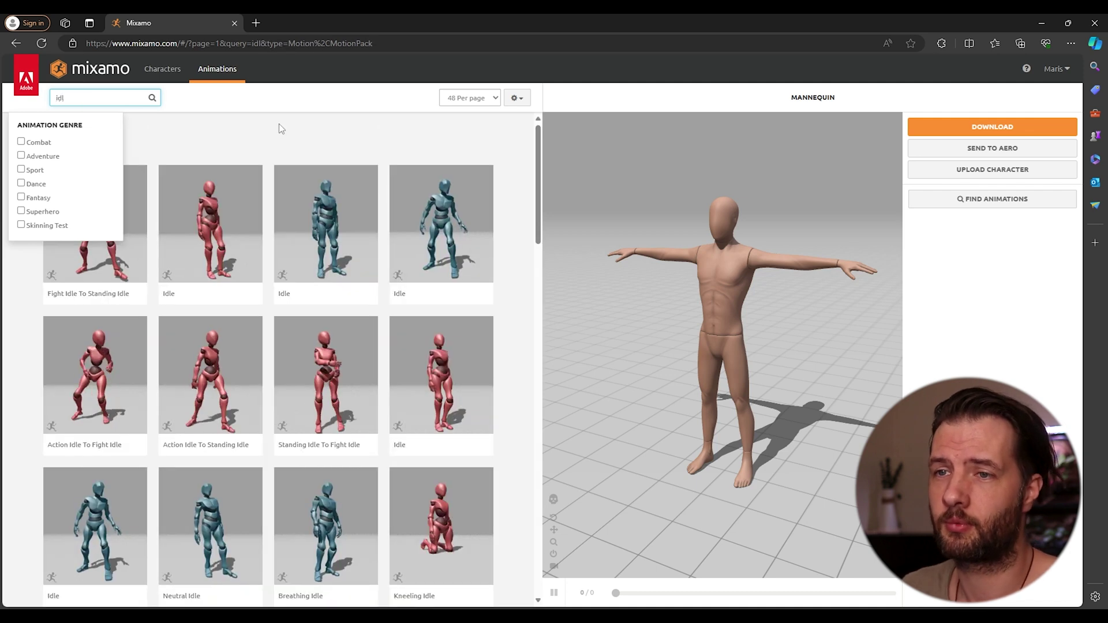
left_click(277, 126)
left_click(334, 233)
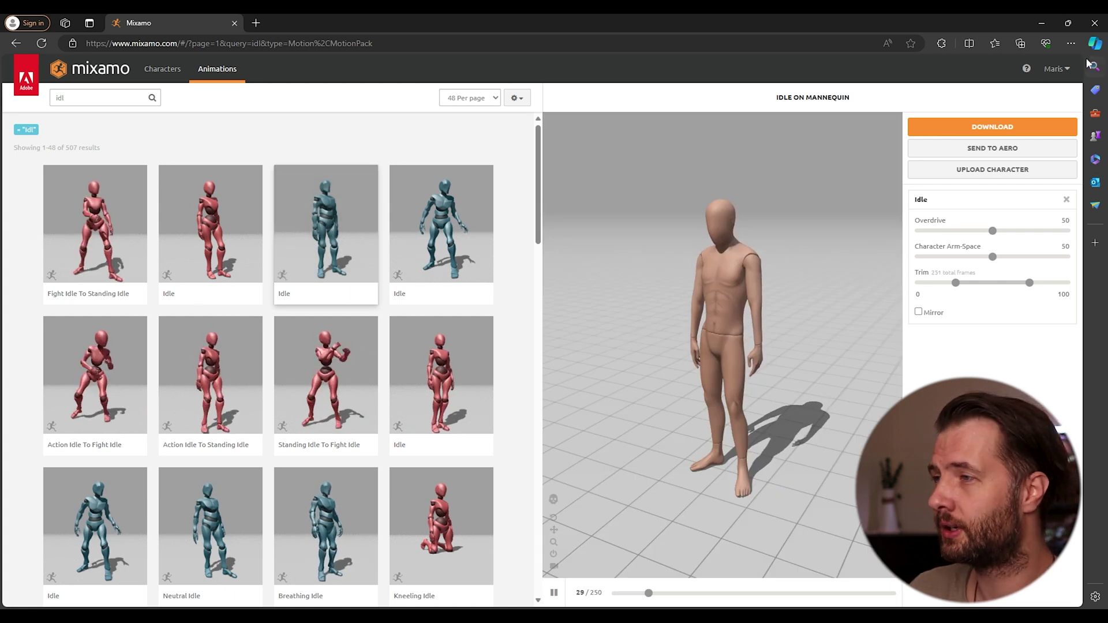
- Download the Idle animation as FBX Binary with skin, at 30 frames per second and without keyframe reduction
left_click(964, 128)
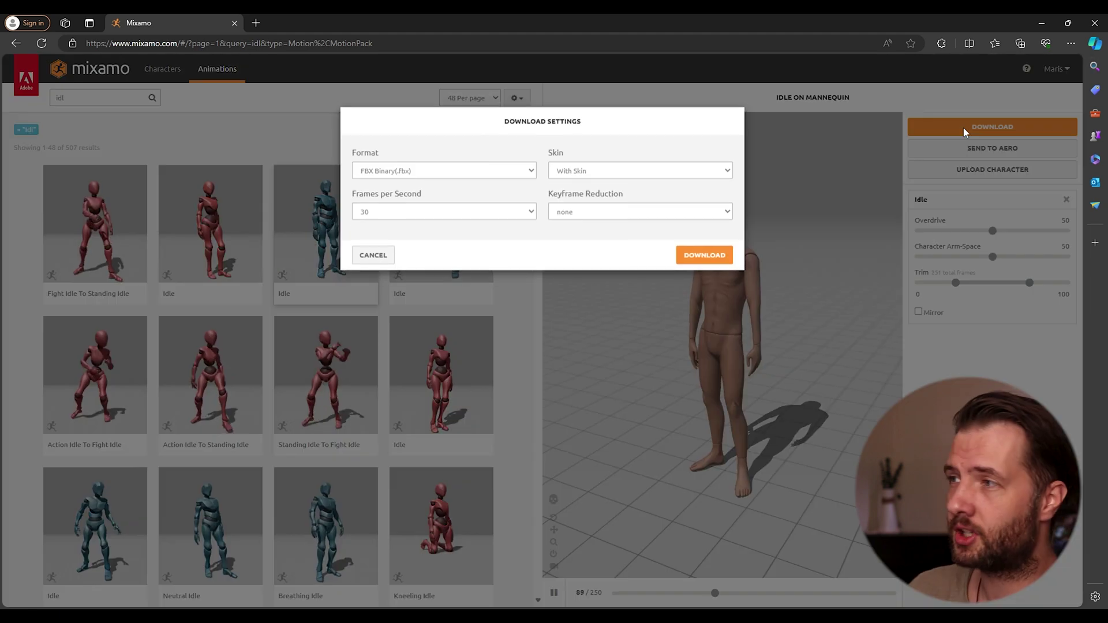
left_click(407, 184)
left_click(408, 183)
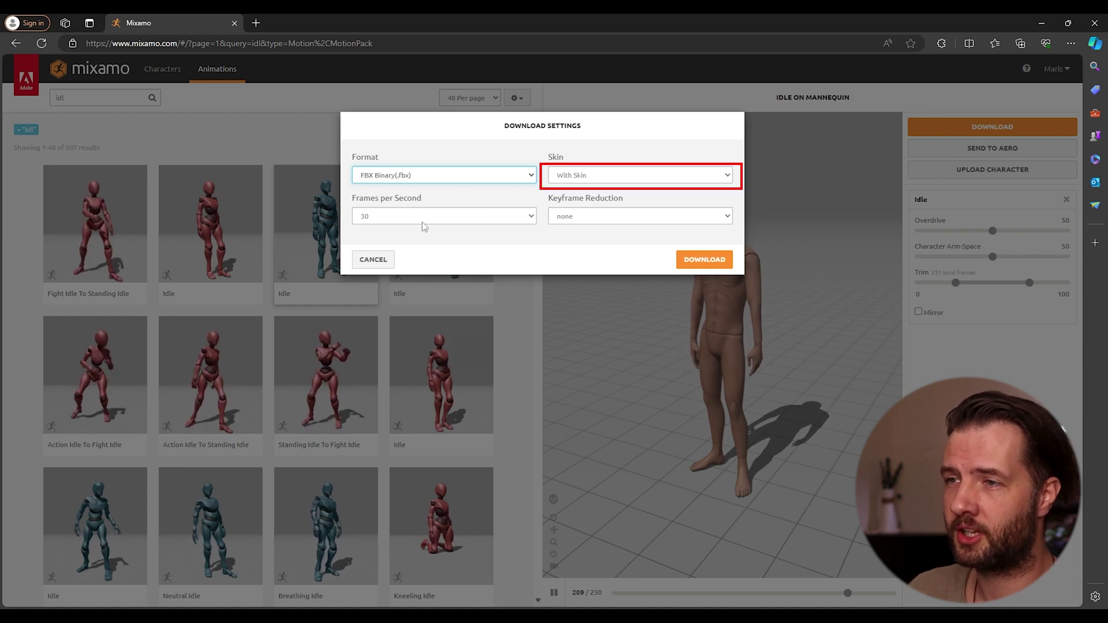
left_click(716, 261)
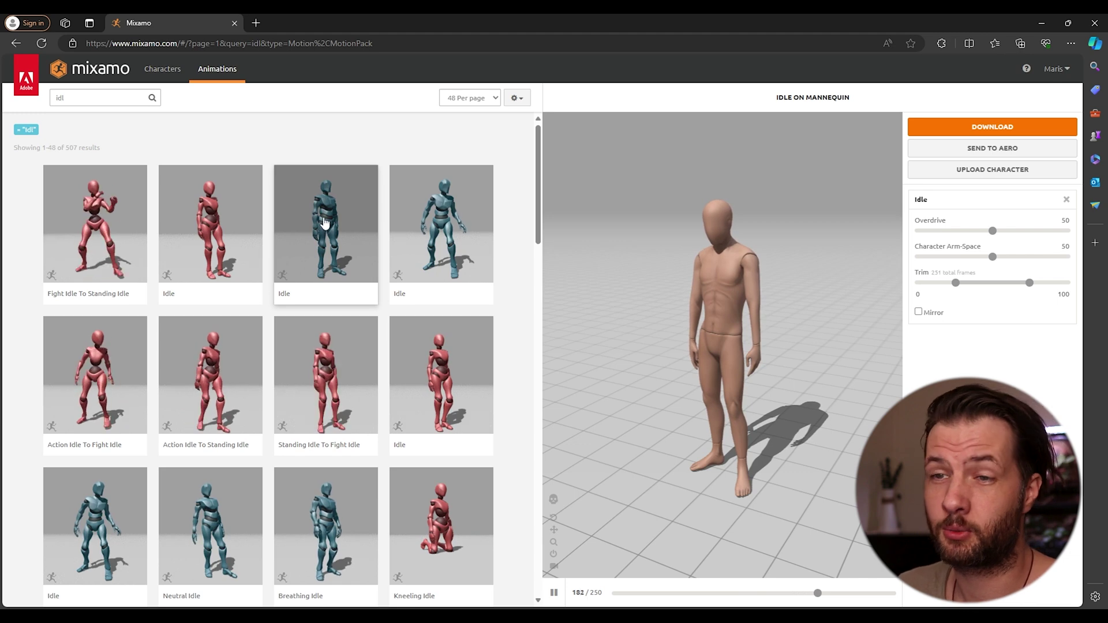
- Search the animations for "hip" and apply the third result, Hip Hop Dancing, to the mannequin
scroll(323, 333, "down", 4)
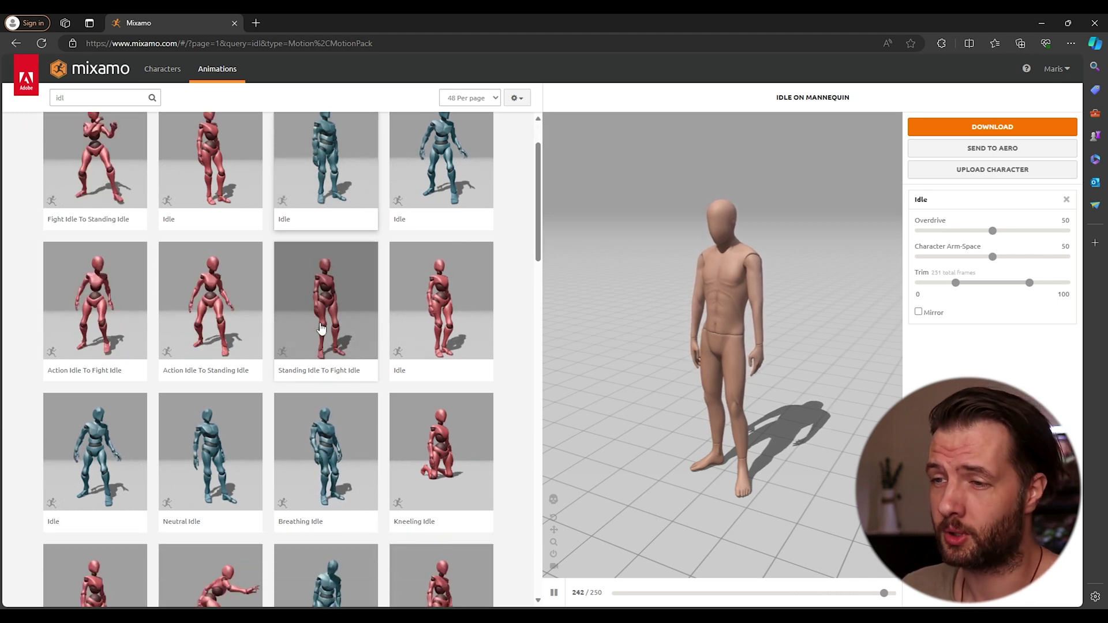
scroll(277, 315, "up", 4)
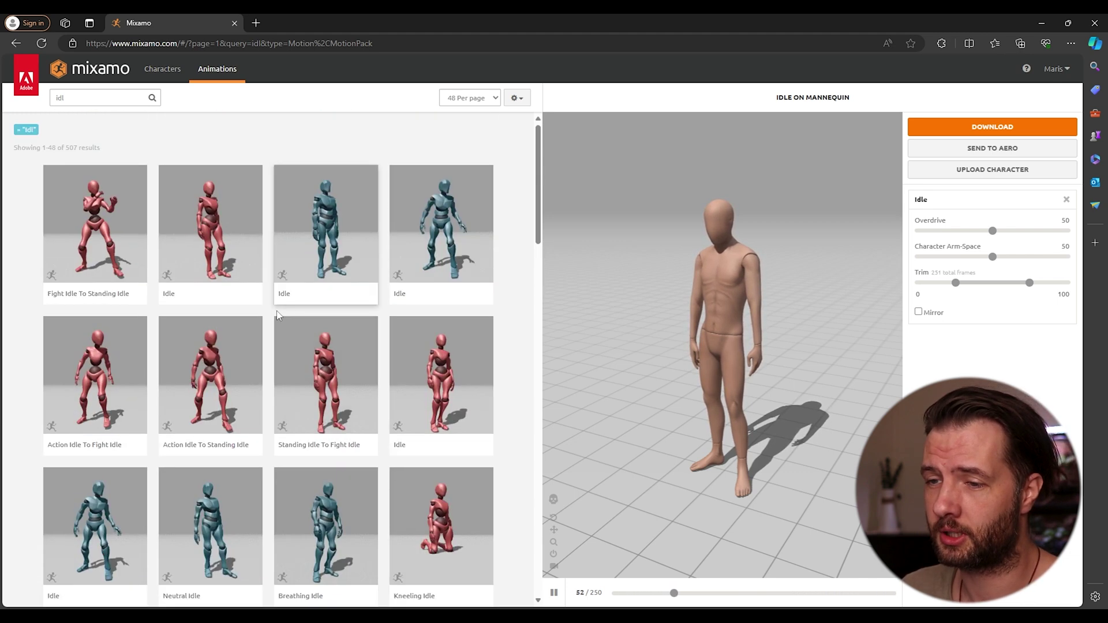
left_click(106, 96)
key("BackSpace")
key("BackSpace")
key("BackSpace")
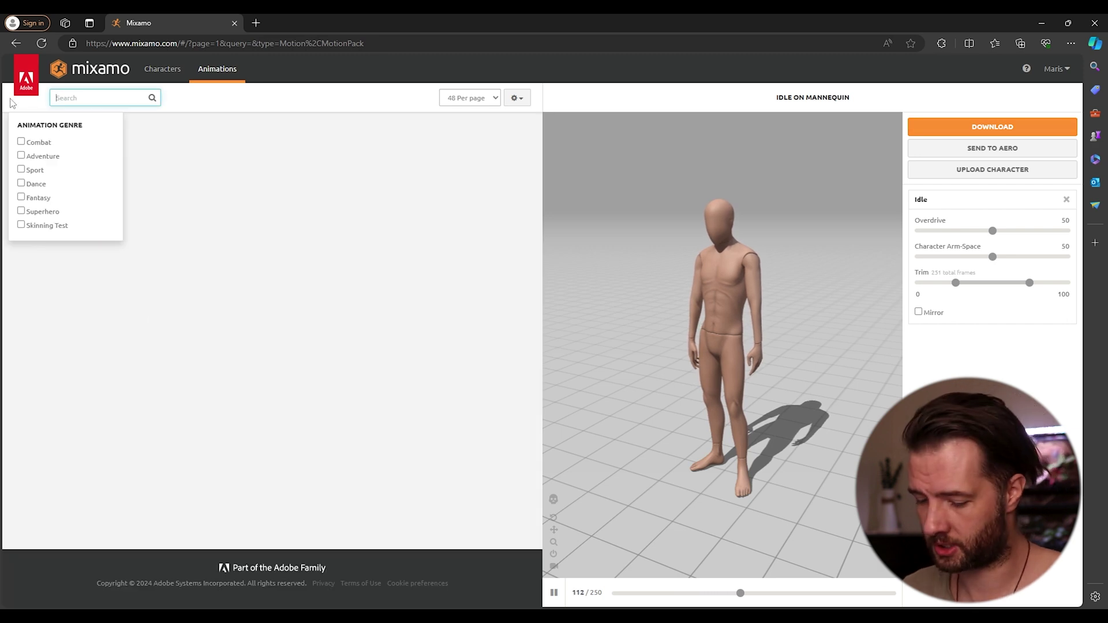
type("hip")
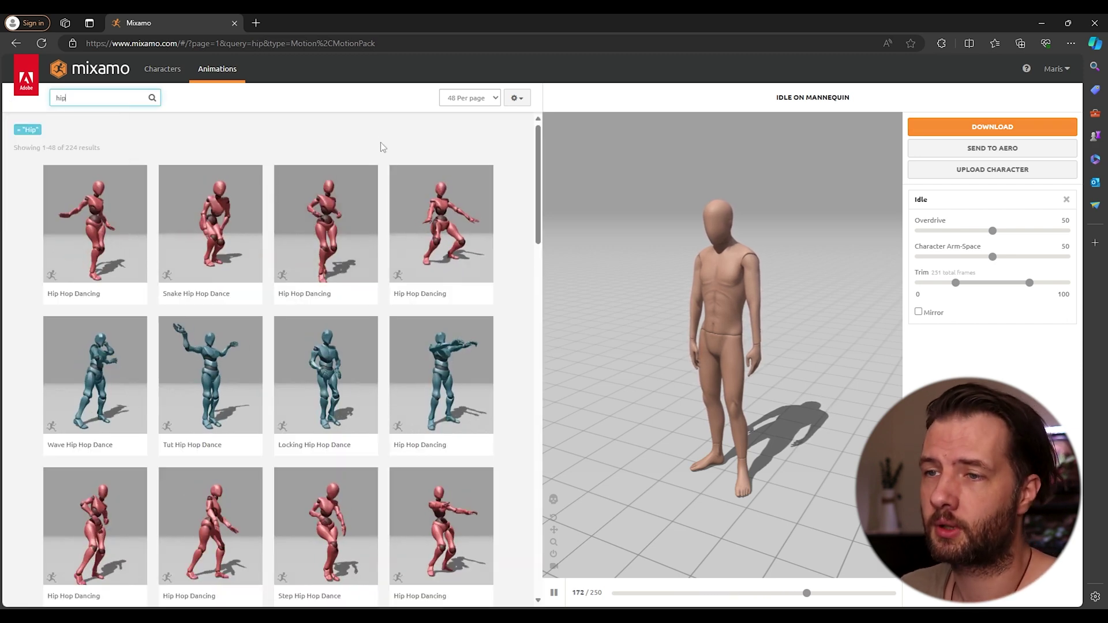
left_click(326, 234)
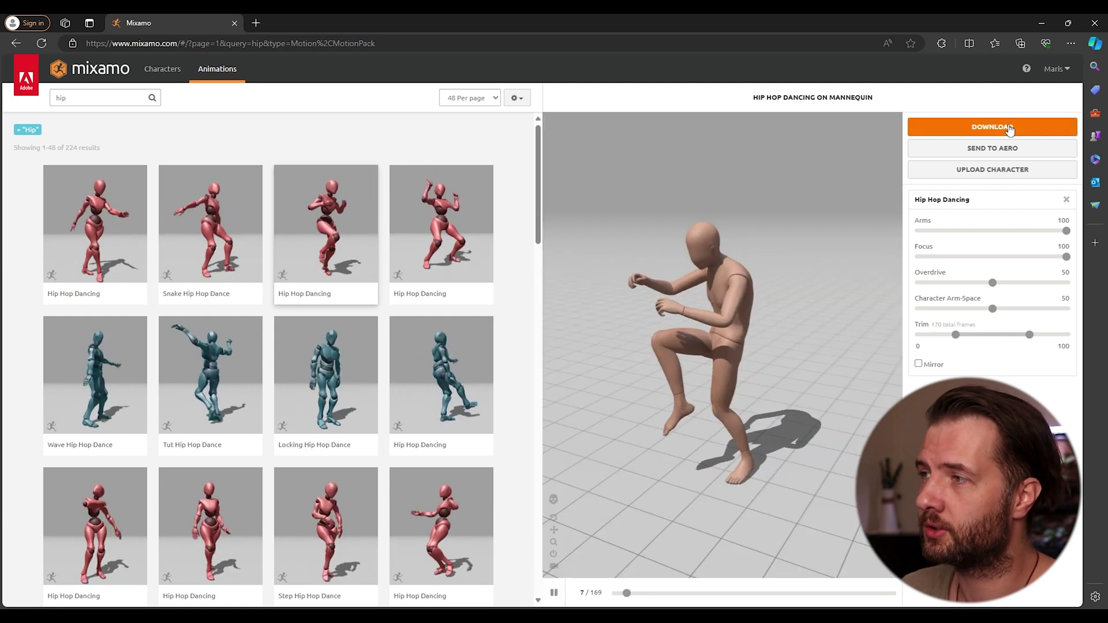
- Download the Hip Hop Dancing animation as FBX Binary without skin at 30 frames per second
left_click(1009, 126)
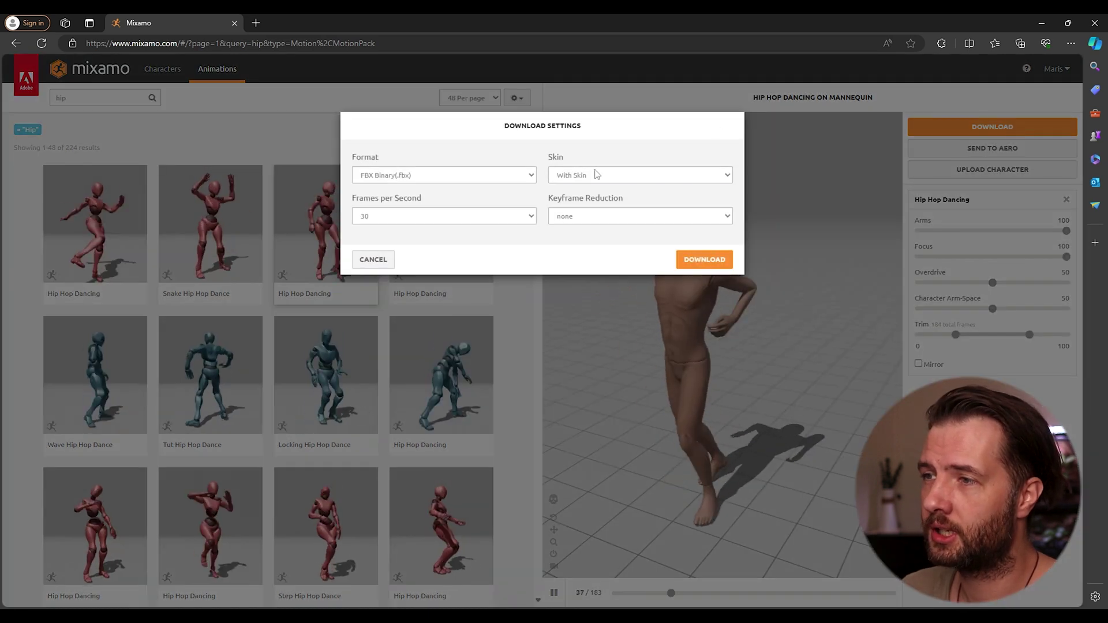
left_click(580, 175)
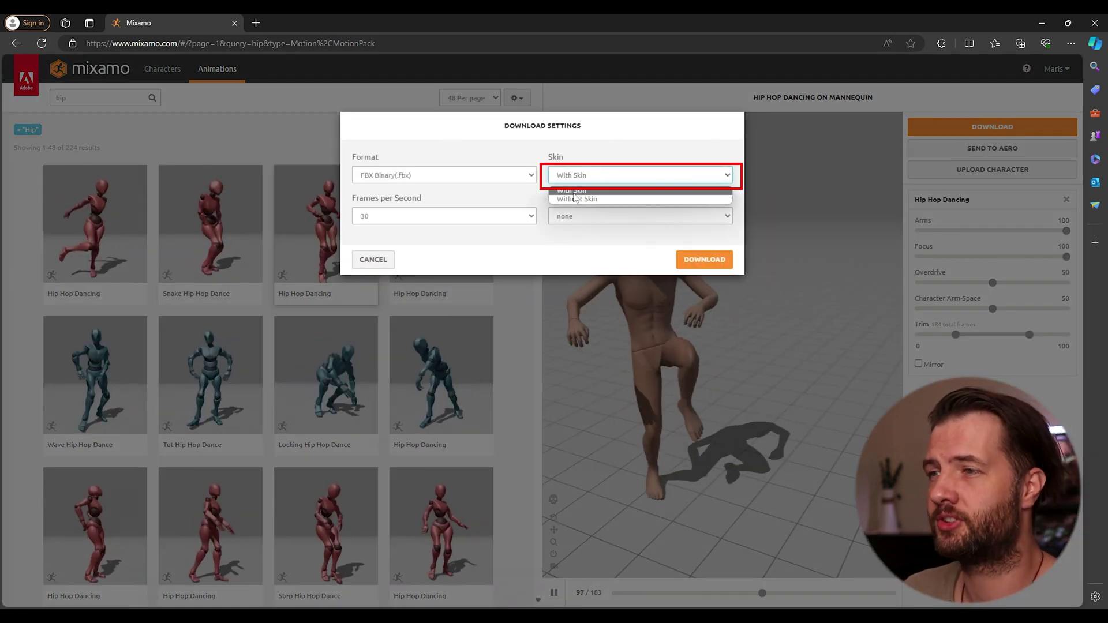
left_click(577, 202)
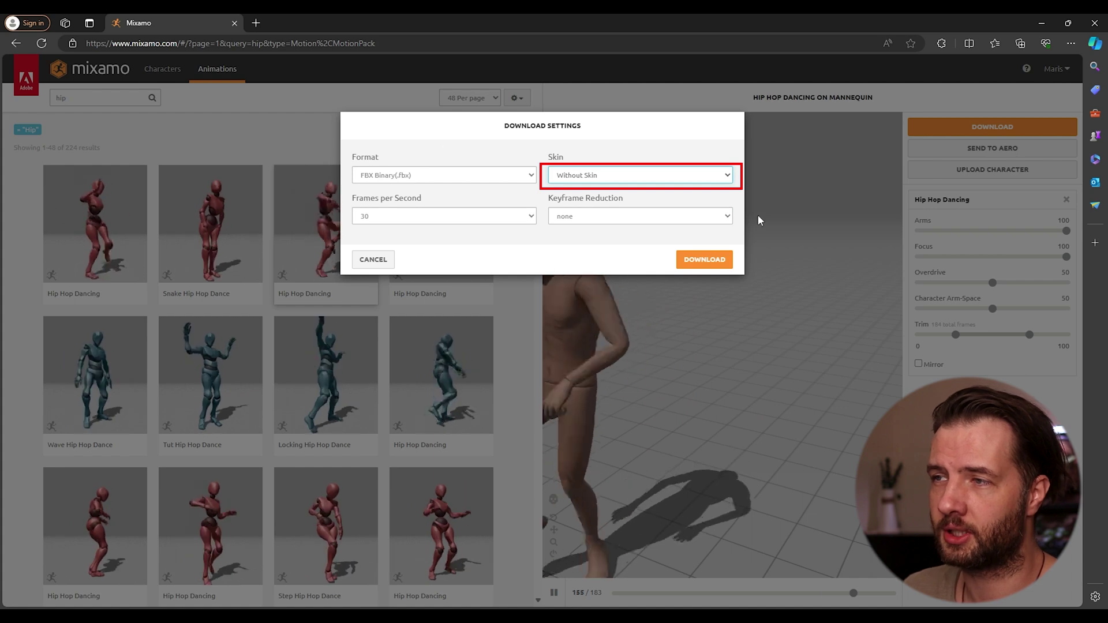
left_click(713, 260)
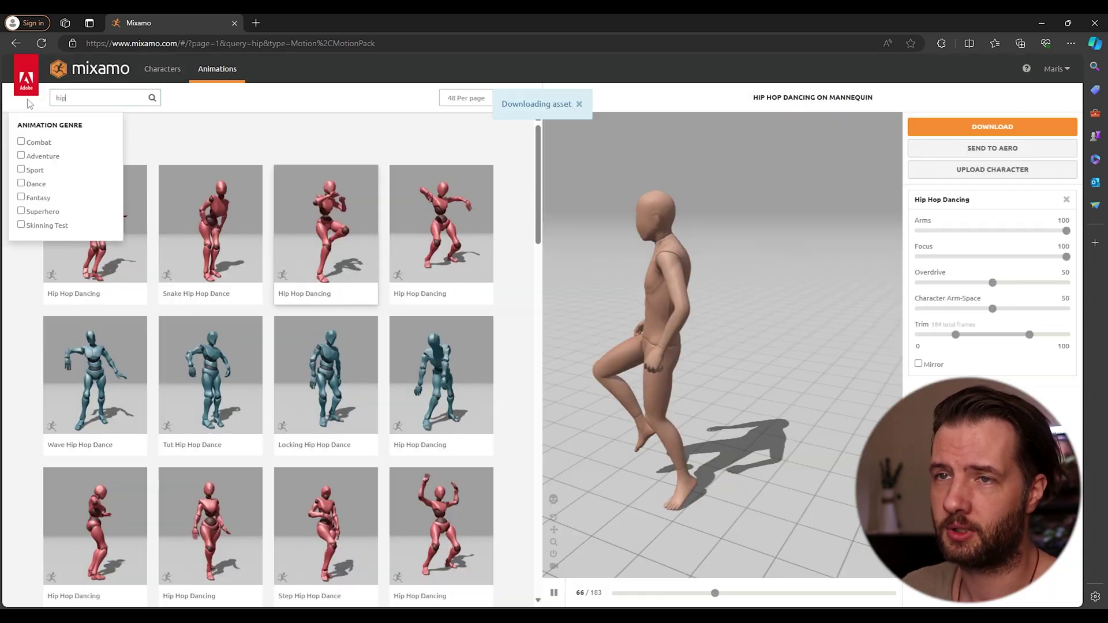
- Search the animations for "fight", then apply Fireball to the mannequin and download it
type("fight")
key("Return")
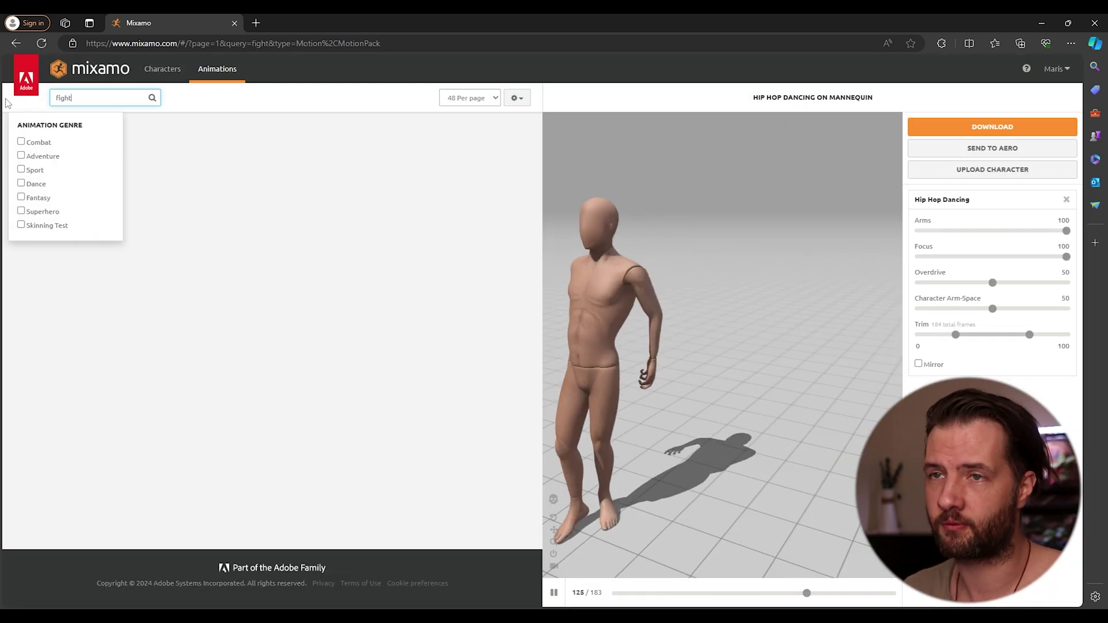
scroll(211, 346, "down", 5)
left_click(210, 381)
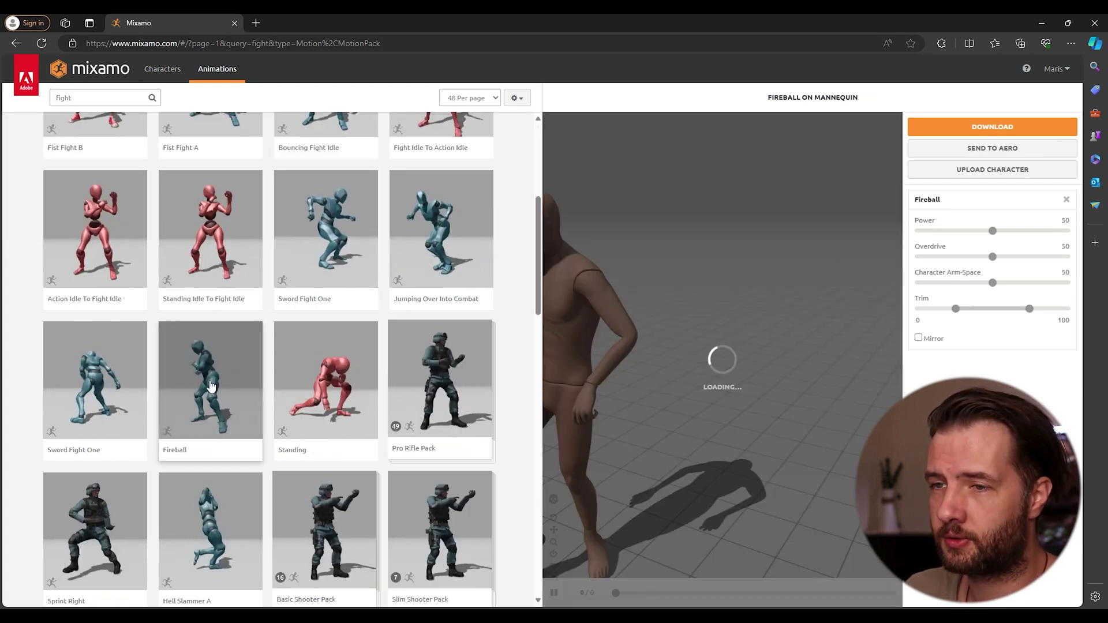
left_click(999, 126)
left_click(704, 259)
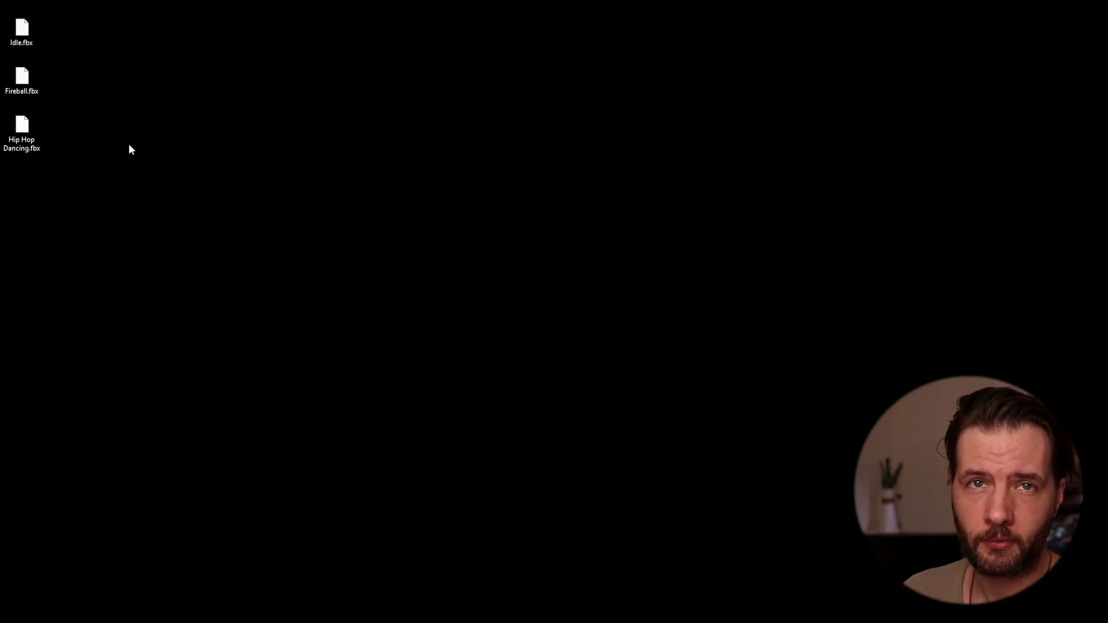
- Rename the desktop file Idle.fbx as Mannequin_Mixamo.fbx
left_click(7, 26)
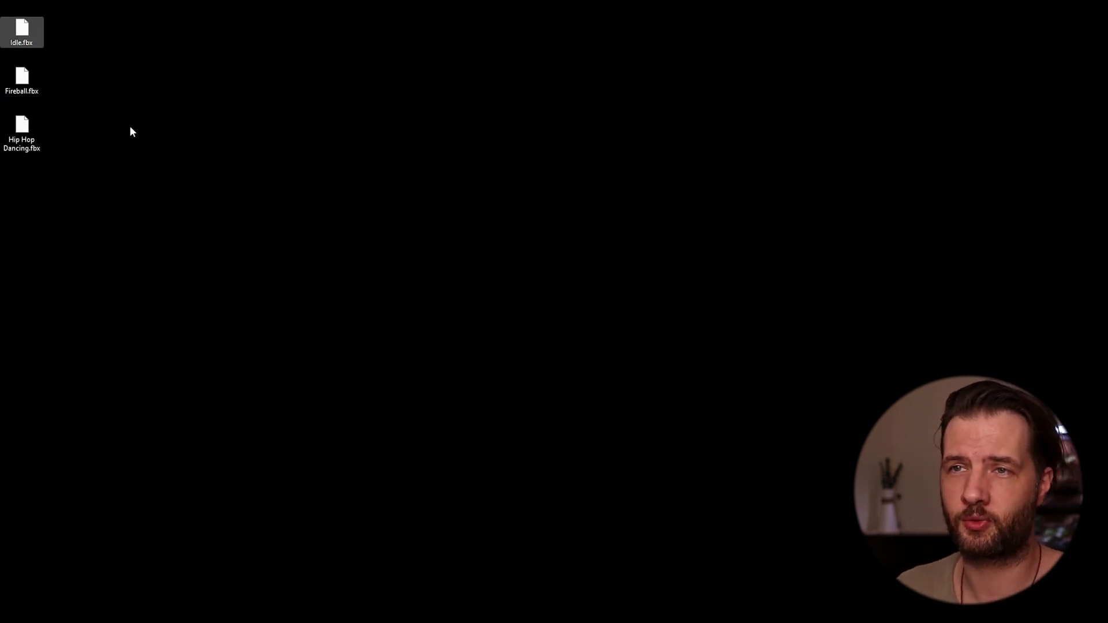
key("F2")
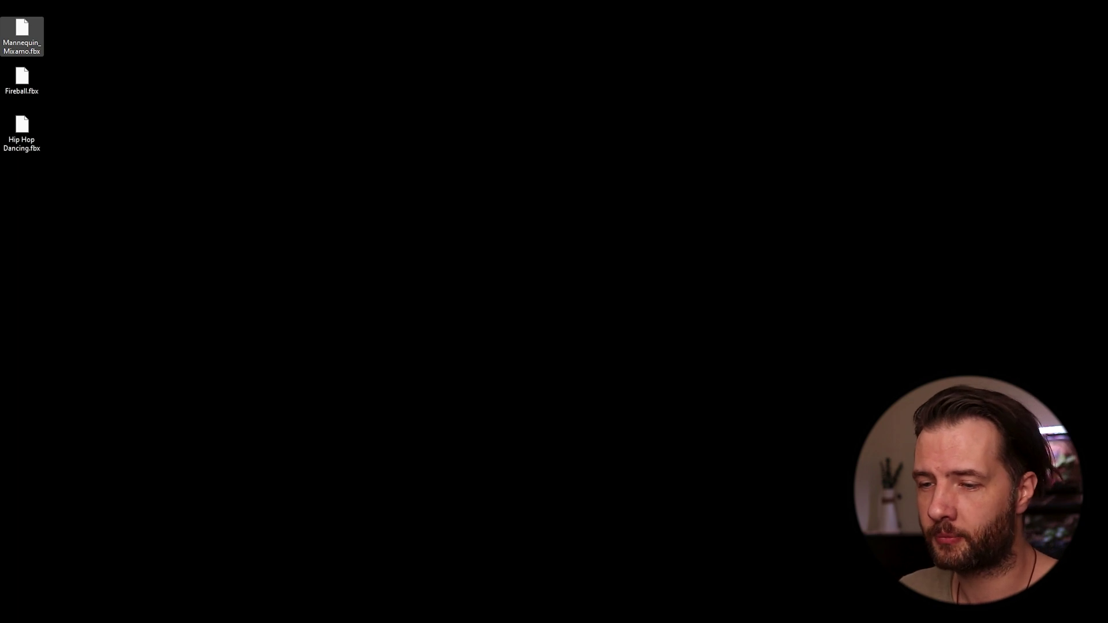
- In Unreal Editor, create a folder named Mixamo inside the Live content folder and open it
key("alt+Tab")
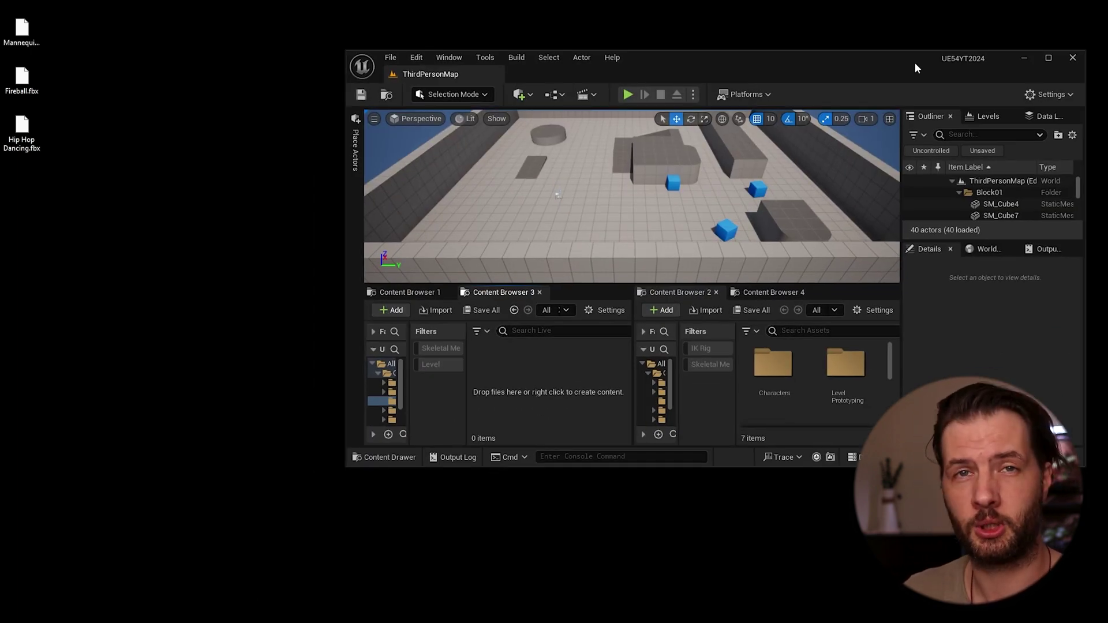
right_click(502, 400)
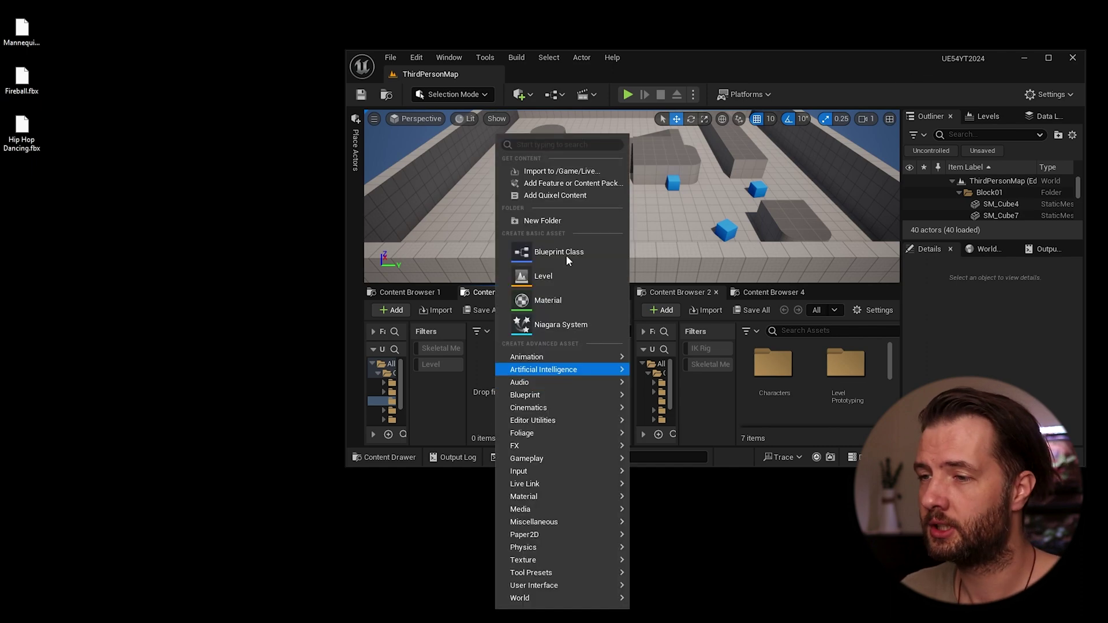
left_click(554, 220)
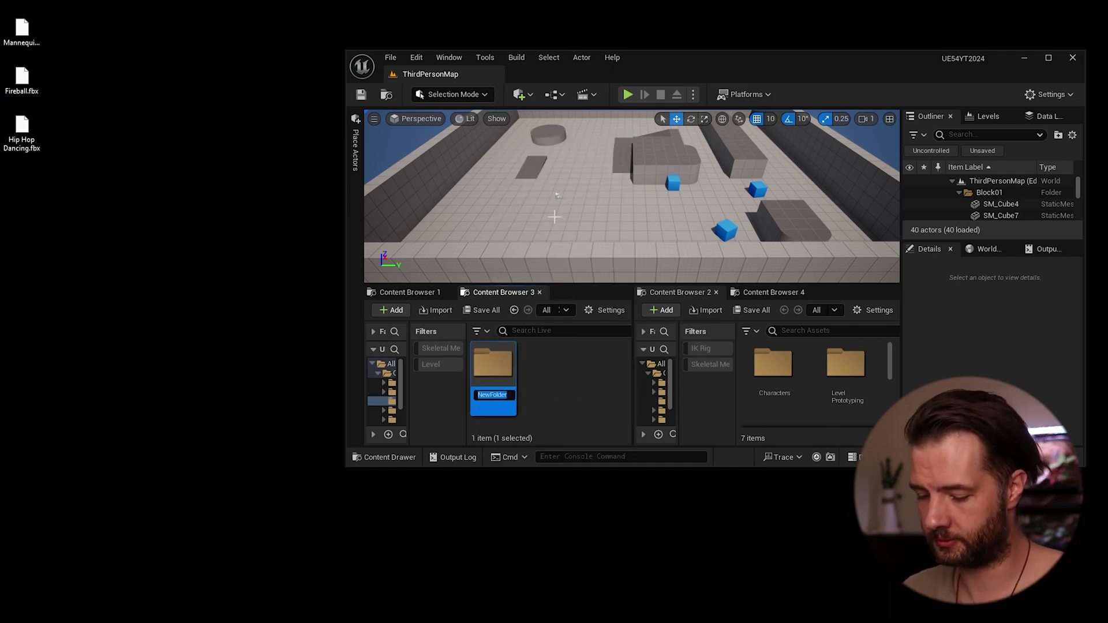
double_click(494, 370)
- Create a folder named Character inside the Mixamo folder and open it
right_click(494, 375)
left_click(554, 220)
type("Character")
key("Return")
double_click(491, 375)
- Create a Mannequin folder inside Character and import Mannequin_Mixamo.fbx into it as a skeletal mesh with animations and no existing skeleton
right_click(514, 392)
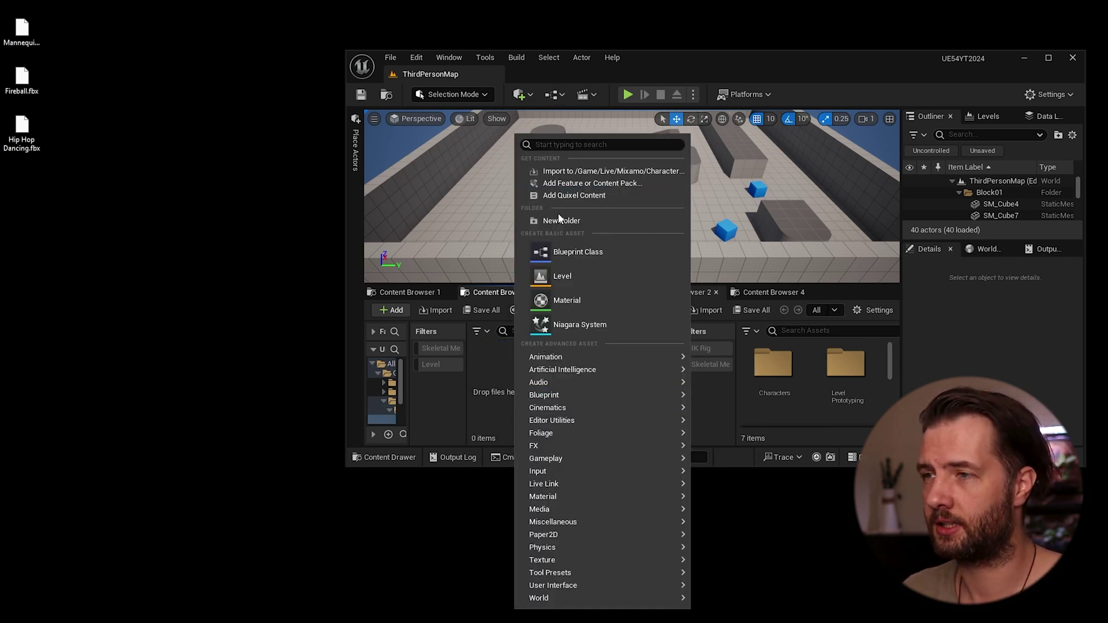
left_click(559, 217)
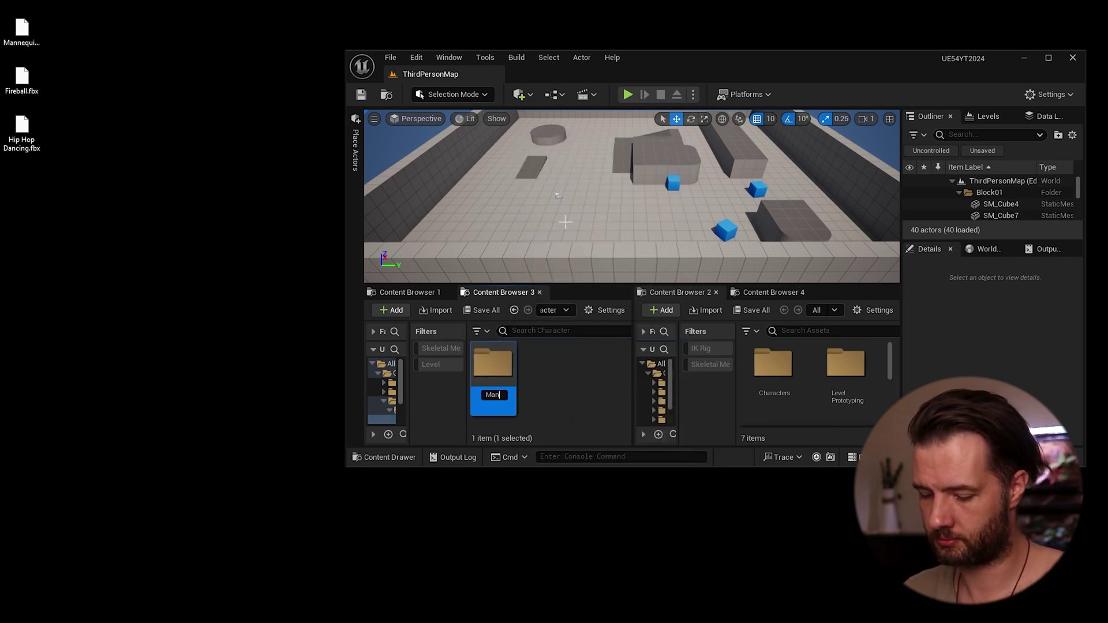
double_click(494, 370)
left_click_drag(22, 29, 525, 388)
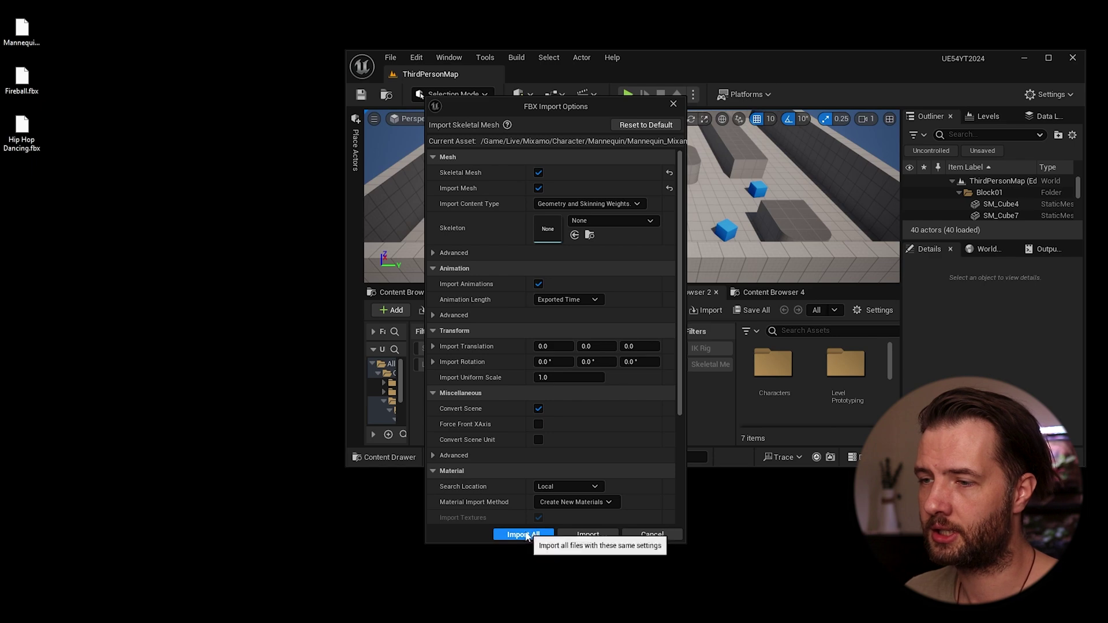
left_click(586, 535)
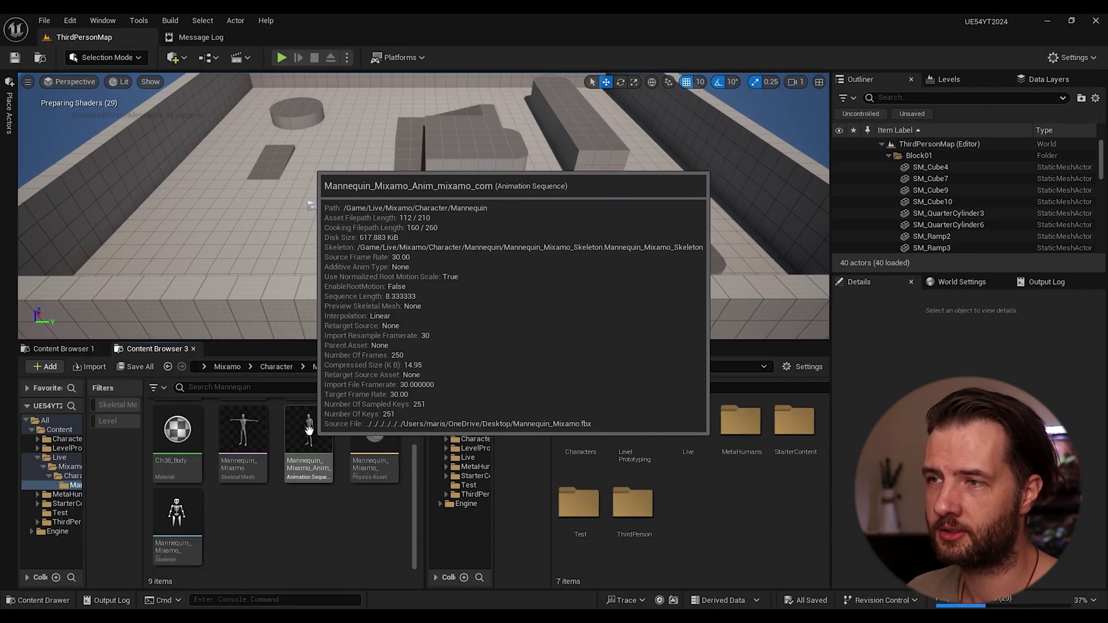
- Inspect the imported Mannequin_Mixamo skeletal mesh in its asset editor and close it
double_click(258, 427)
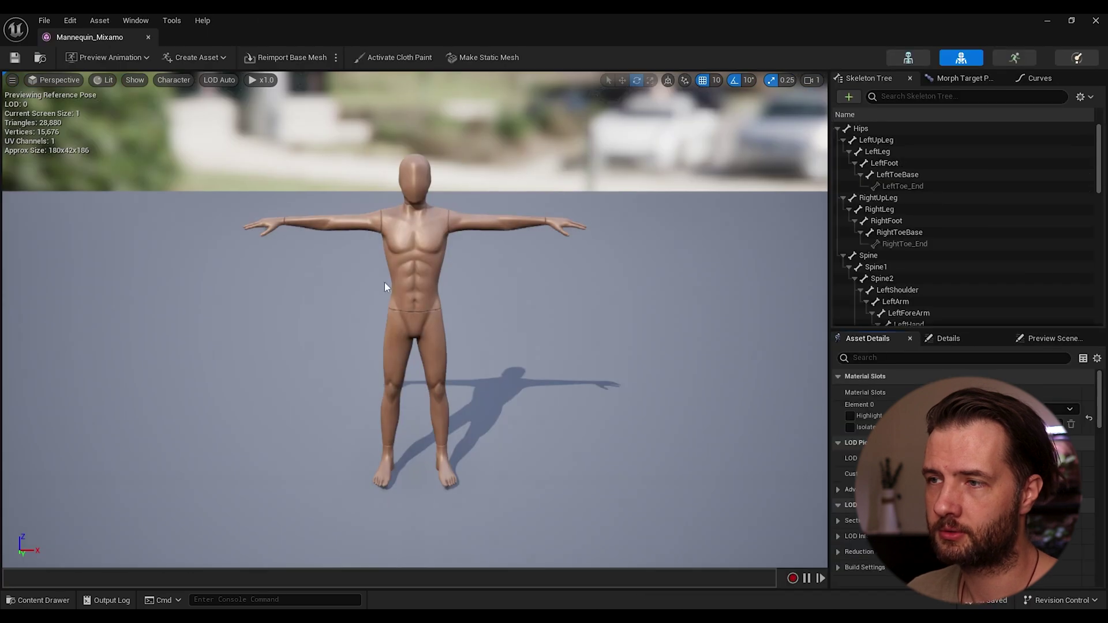
left_click(148, 37)
- Create an Animations folder inside the Mixamo Character folder and open it, with the editor window shrunk to expose the desktop files
left_click(1072, 20)
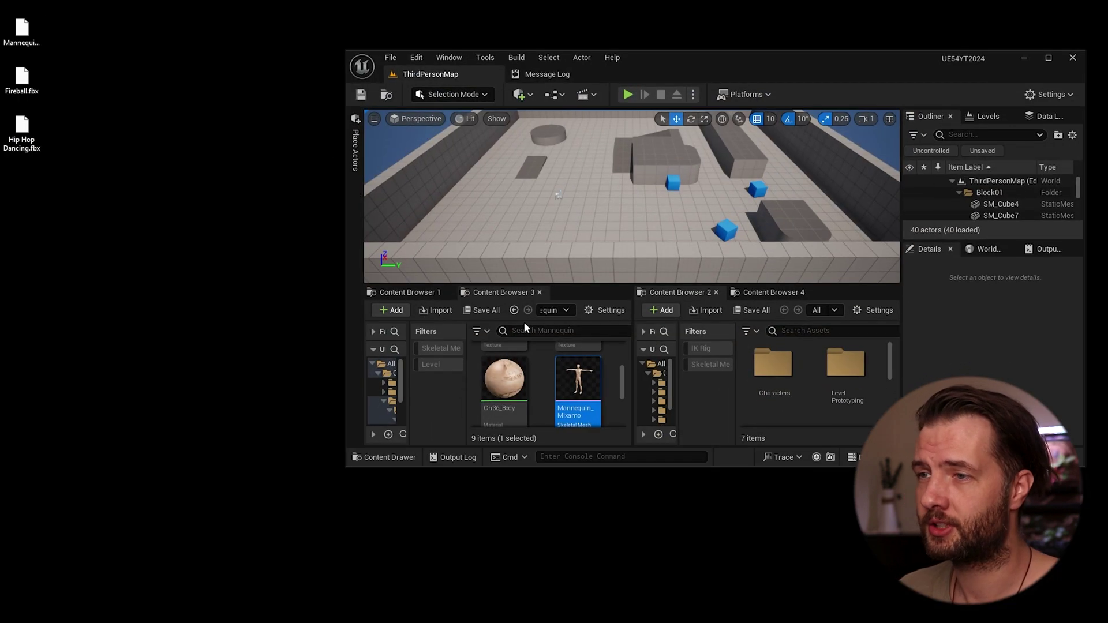
left_click(514, 310)
right_click(549, 366)
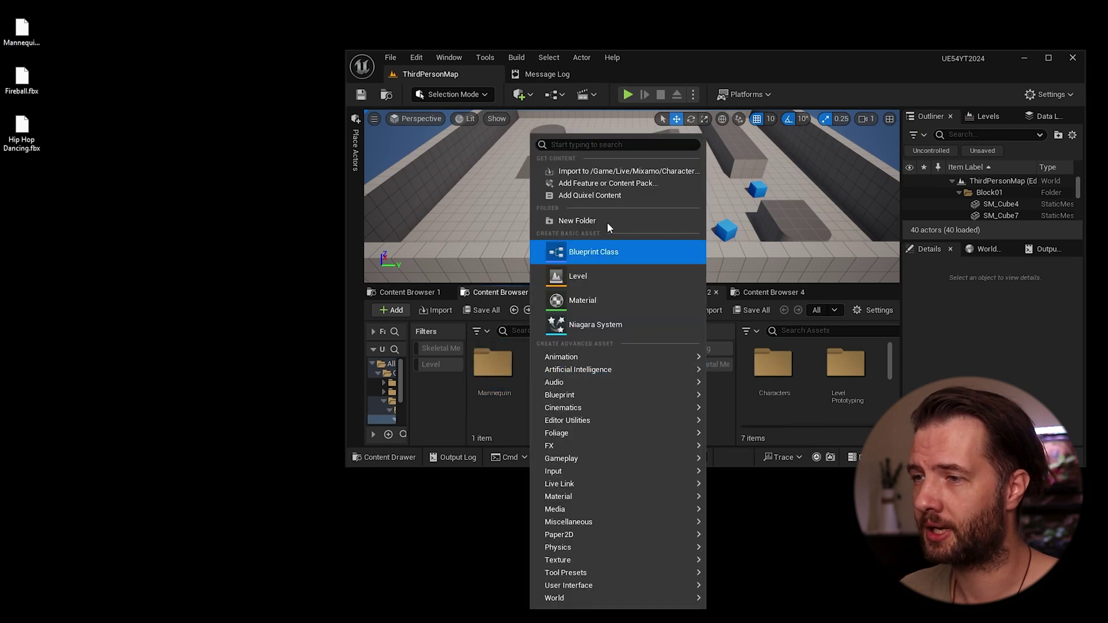
left_click(597, 223)
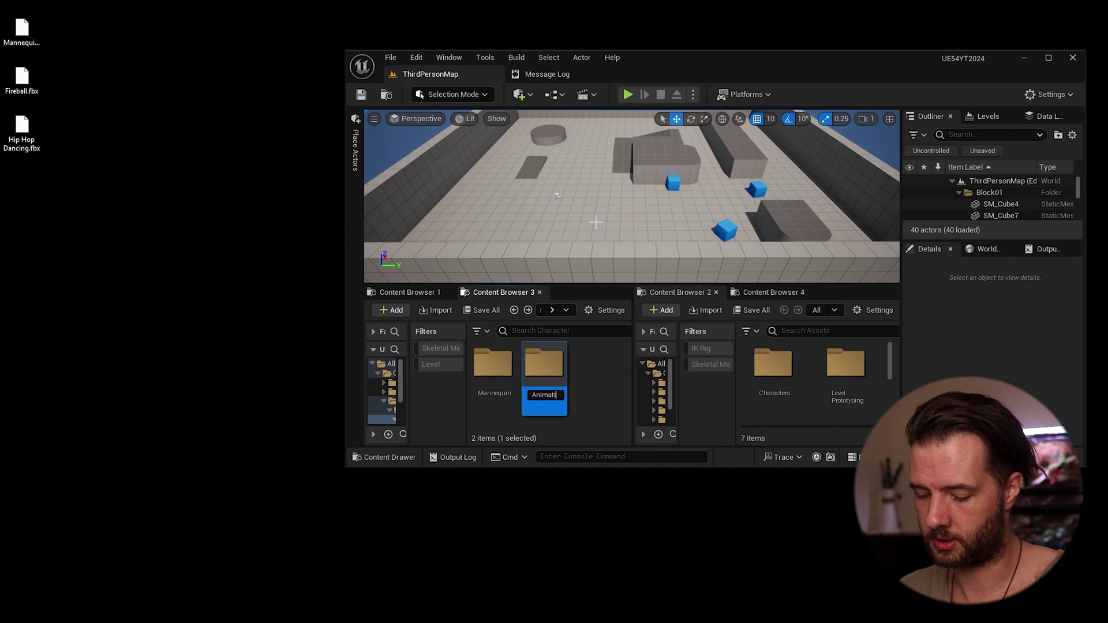
type("Animations")
key("Return")
key("Return")
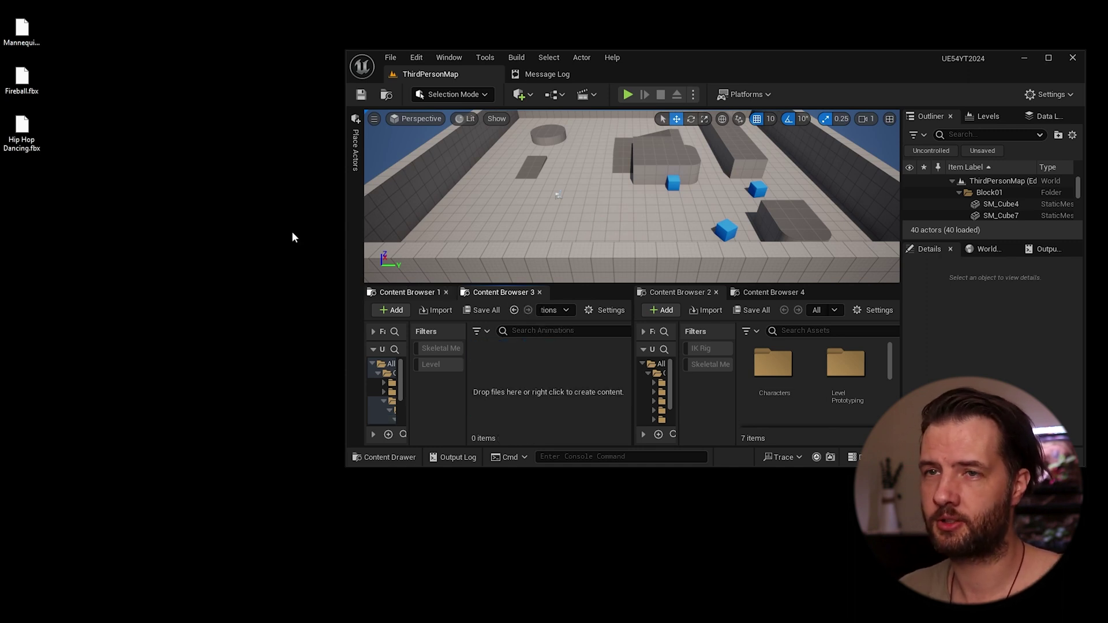
- Import Fireball.fbx and Hip Hop Dancing.fbx from the desktop into the Animations folder using Mannequin_Mixamo_Skeleton, and maximize the editor window
left_click_drag(74, 73, 3, 190)
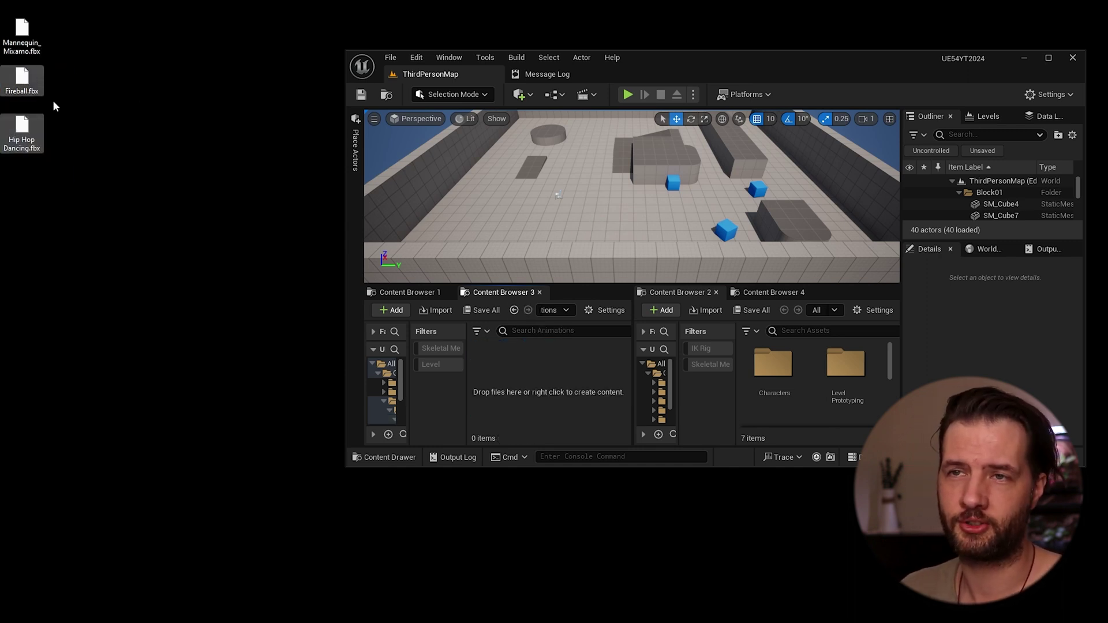
left_click_drag(20, 81, 524, 382)
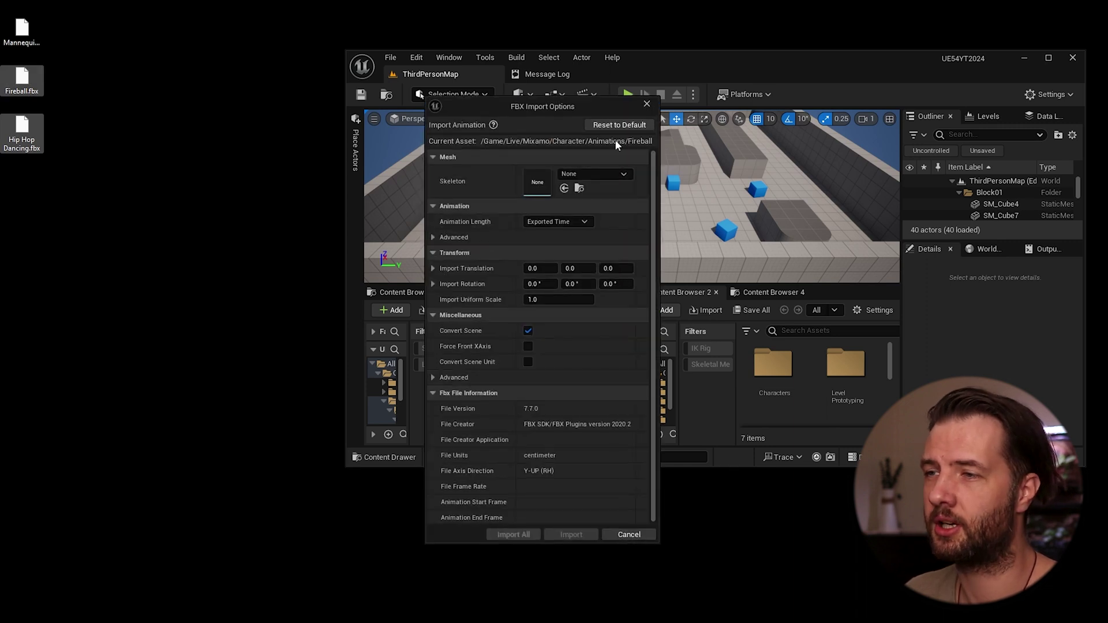
left_click(590, 174)
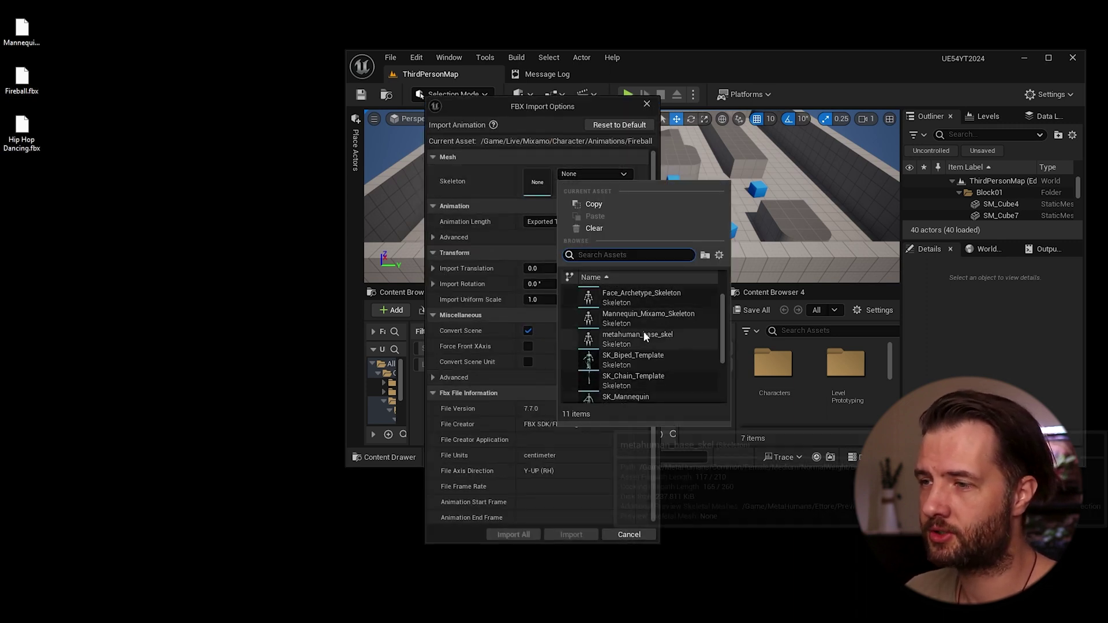
type("mix")
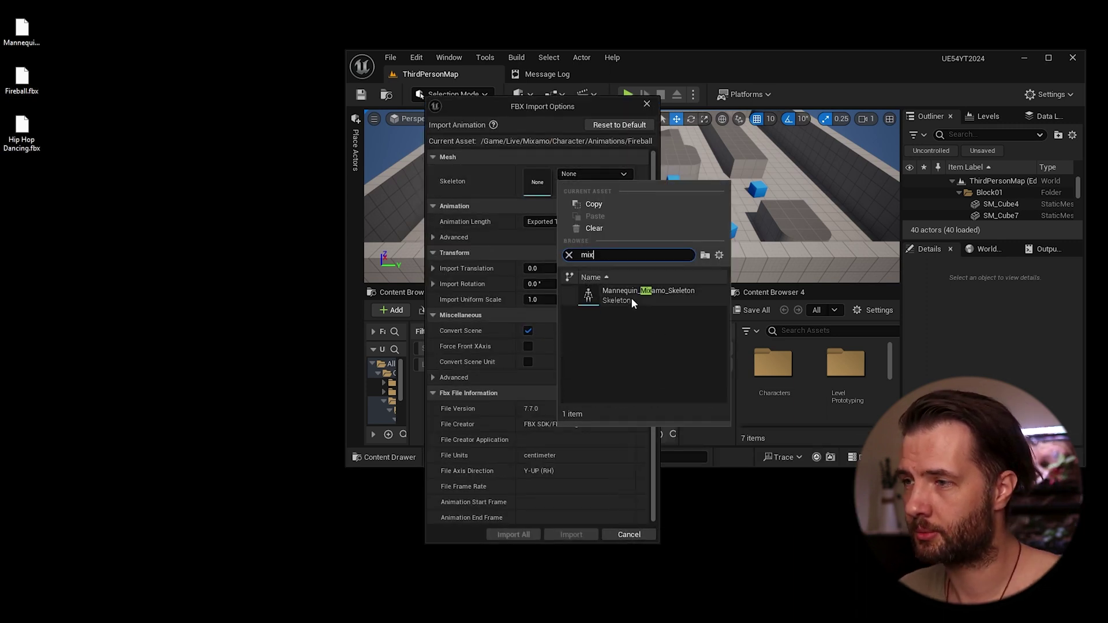
left_click(632, 297)
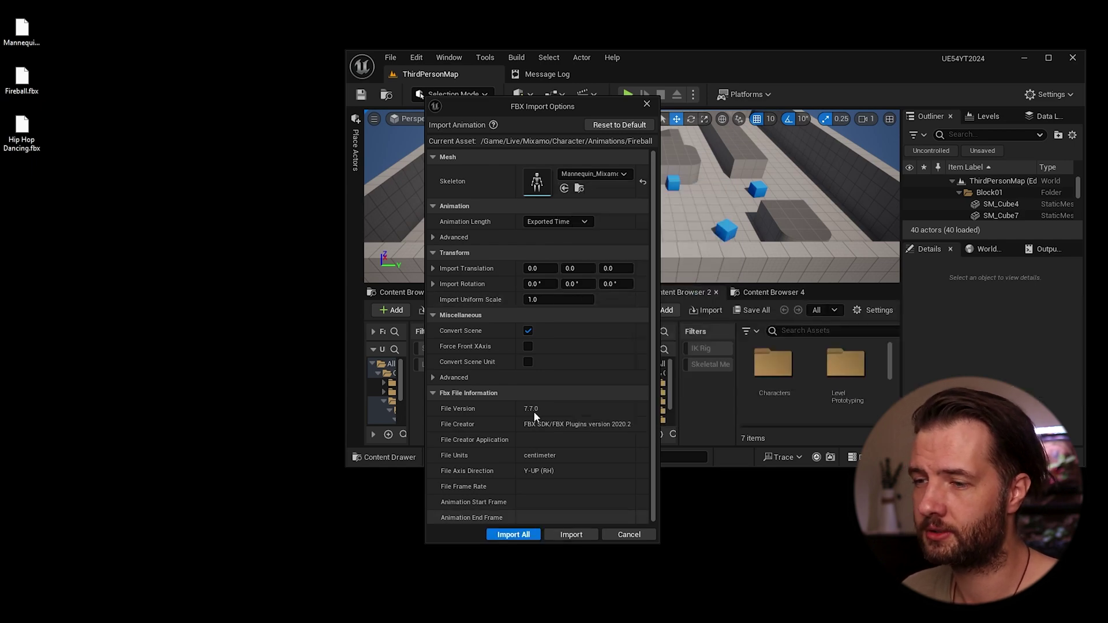
left_click(525, 535)
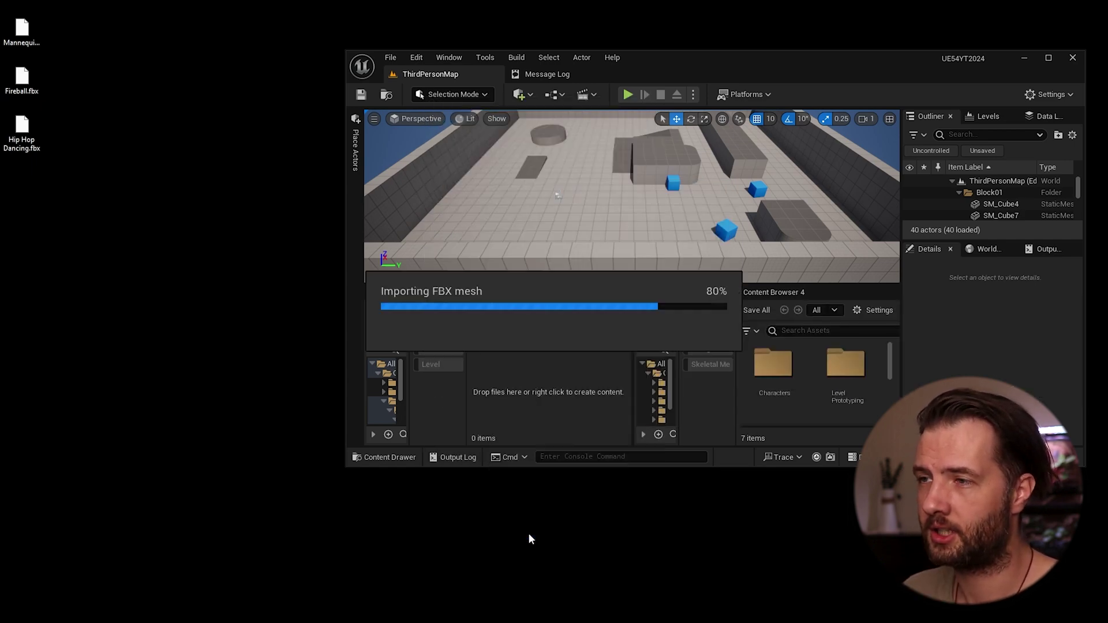
key("super+Up")
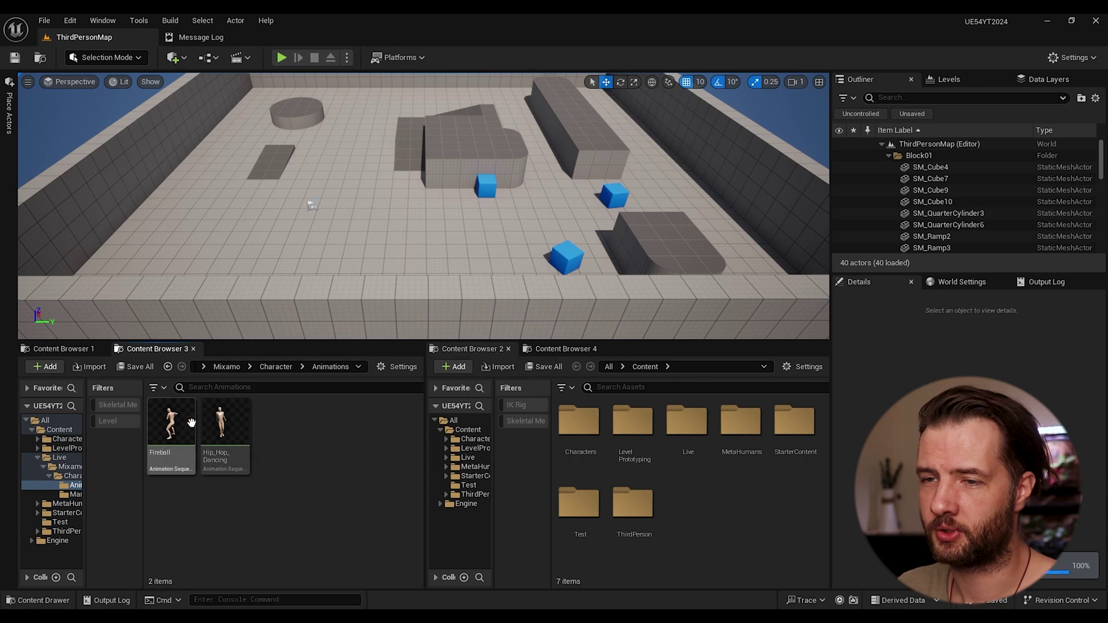
- Preview the imported Hip_Hop_Dancing and Fireball animations and close their asset editors
double_click(221, 420)
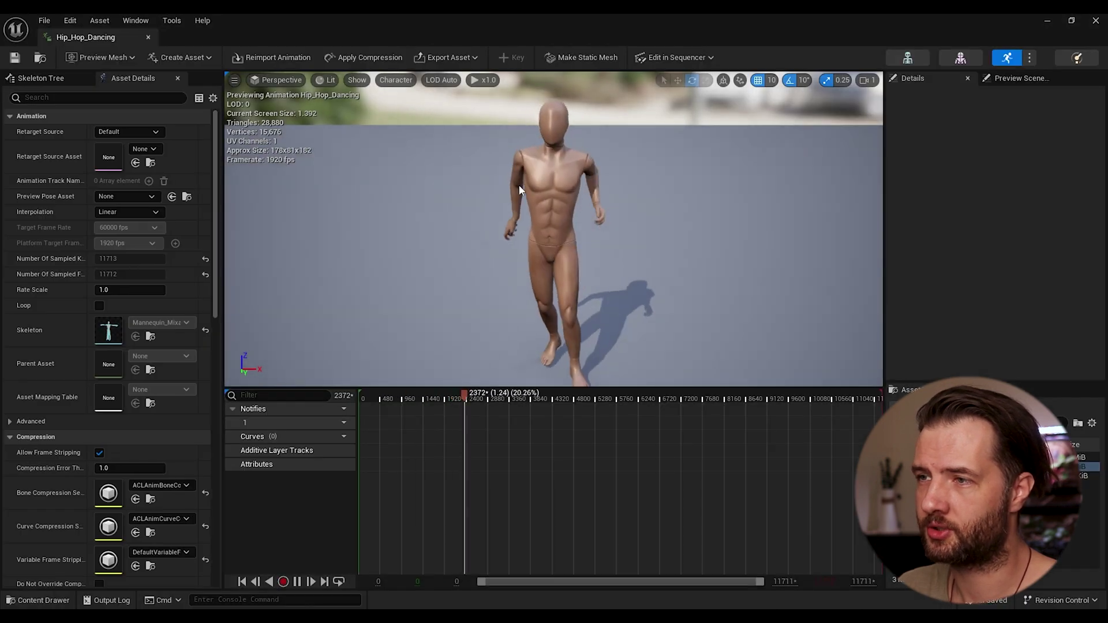
left_click(147, 37)
double_click(165, 427)
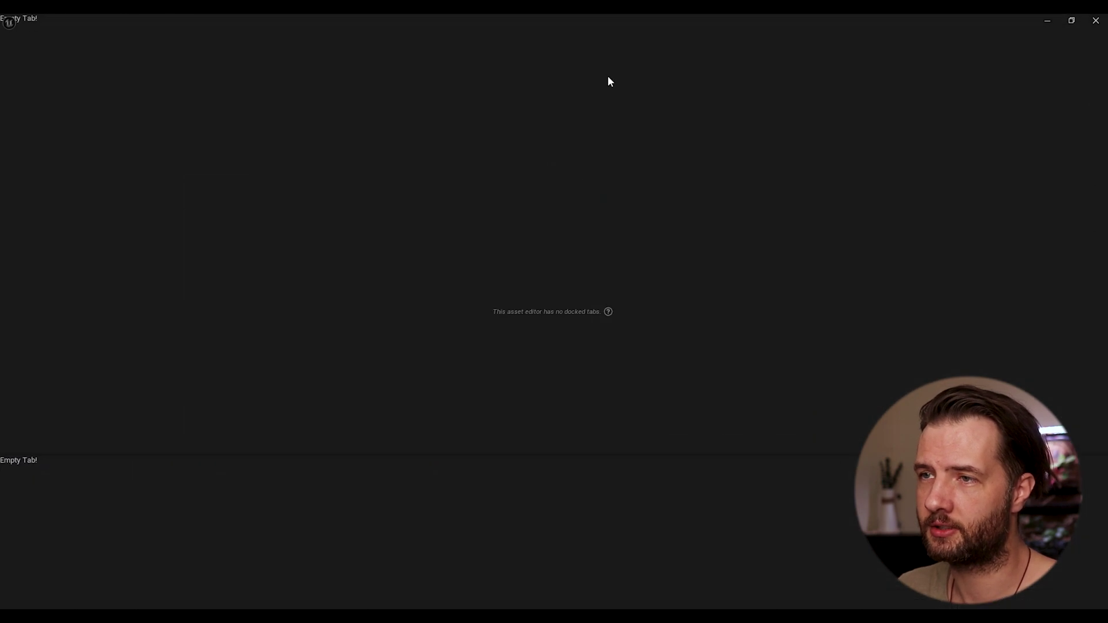
left_click(1098, 21)
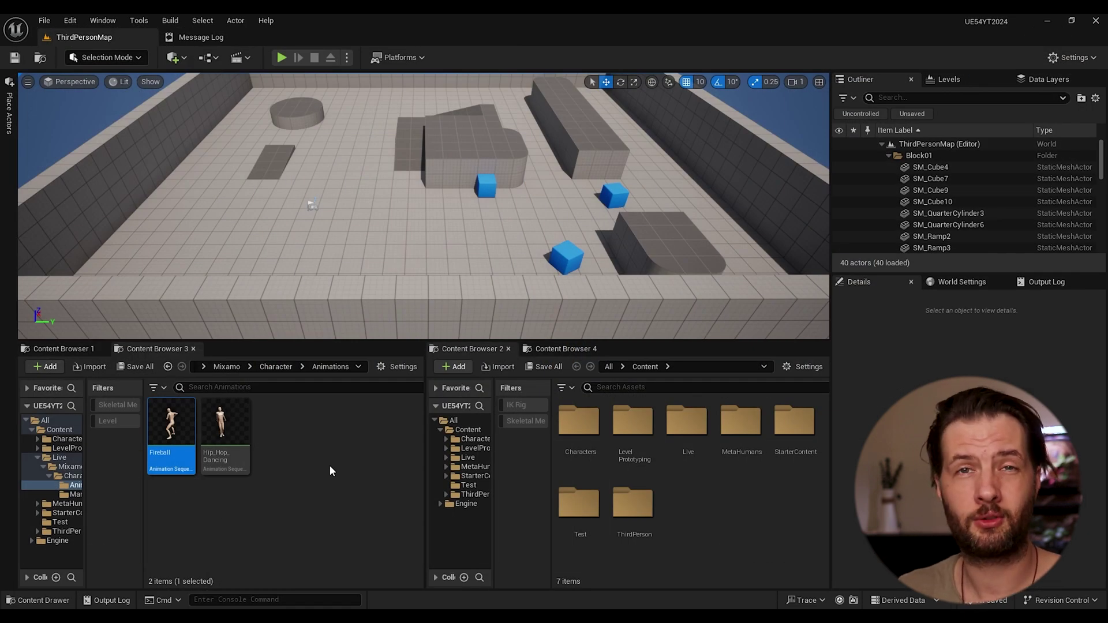
left_click(312, 463)
- Start Retarget Animations for the Fireball sequence and set SKM_Manny as the target skeletal mesh
mouse_move(184, 429)
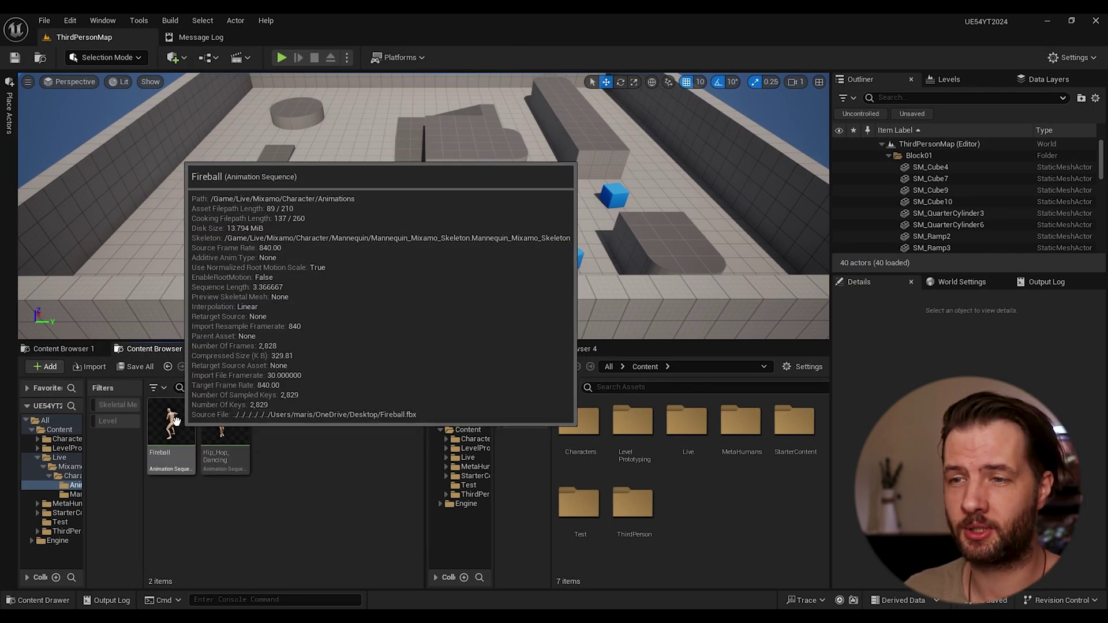
right_click(176, 421)
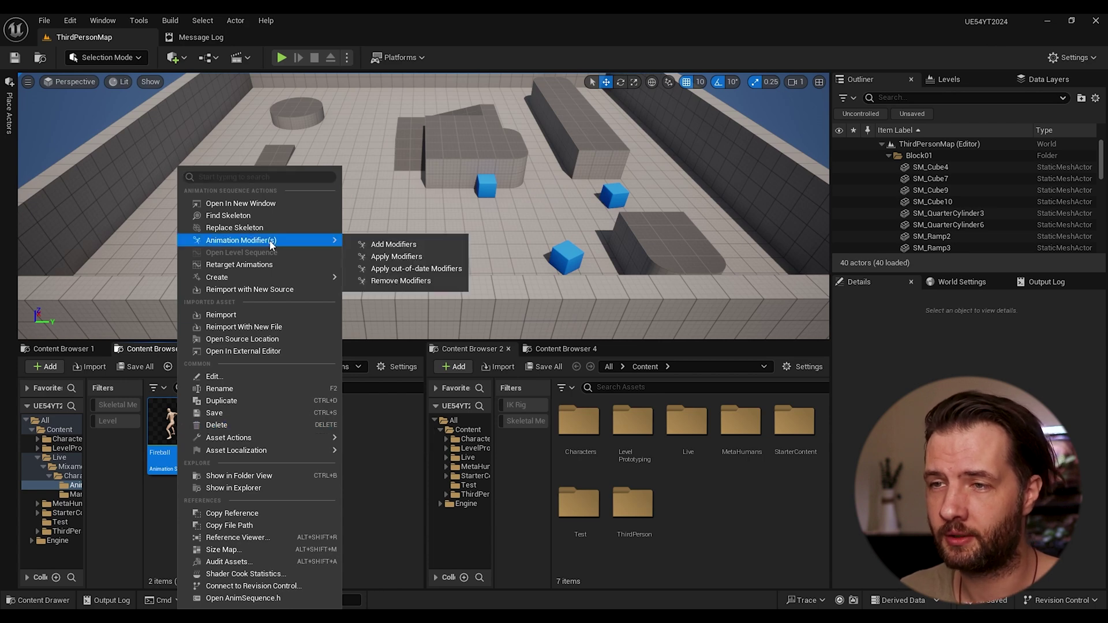
left_click(230, 265)
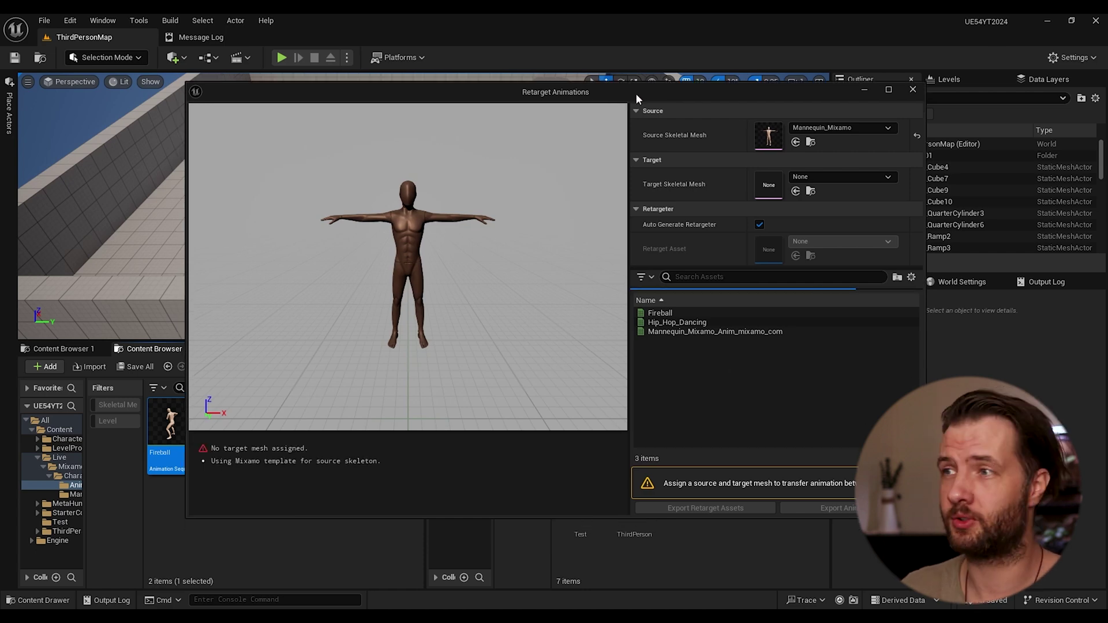
left_click_drag(600, 86, 629, 80)
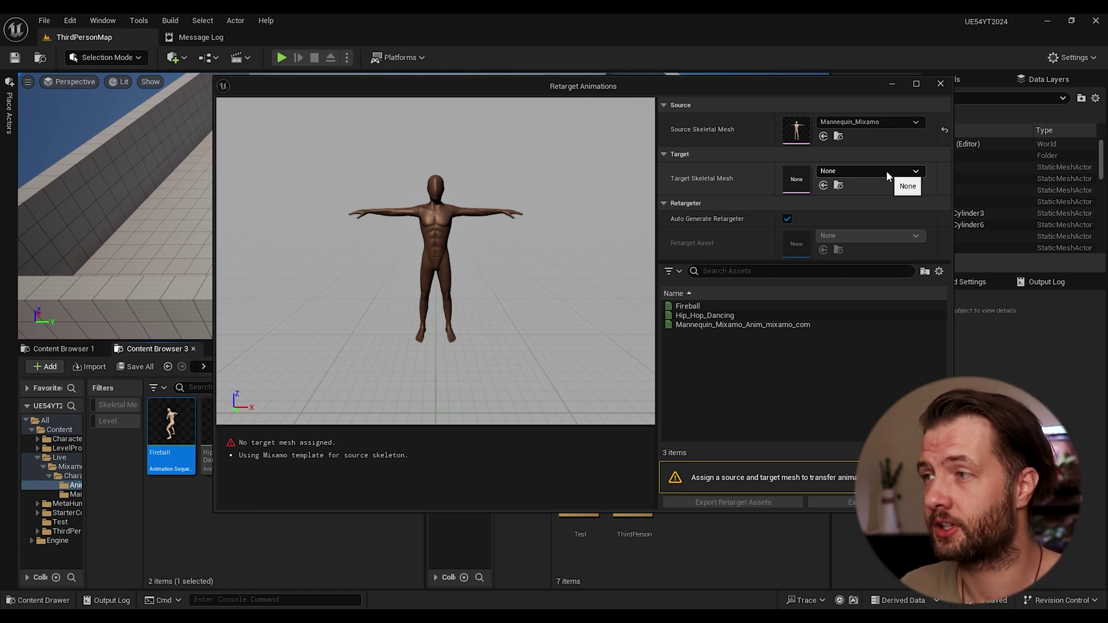
left_click(886, 171)
type("ma")
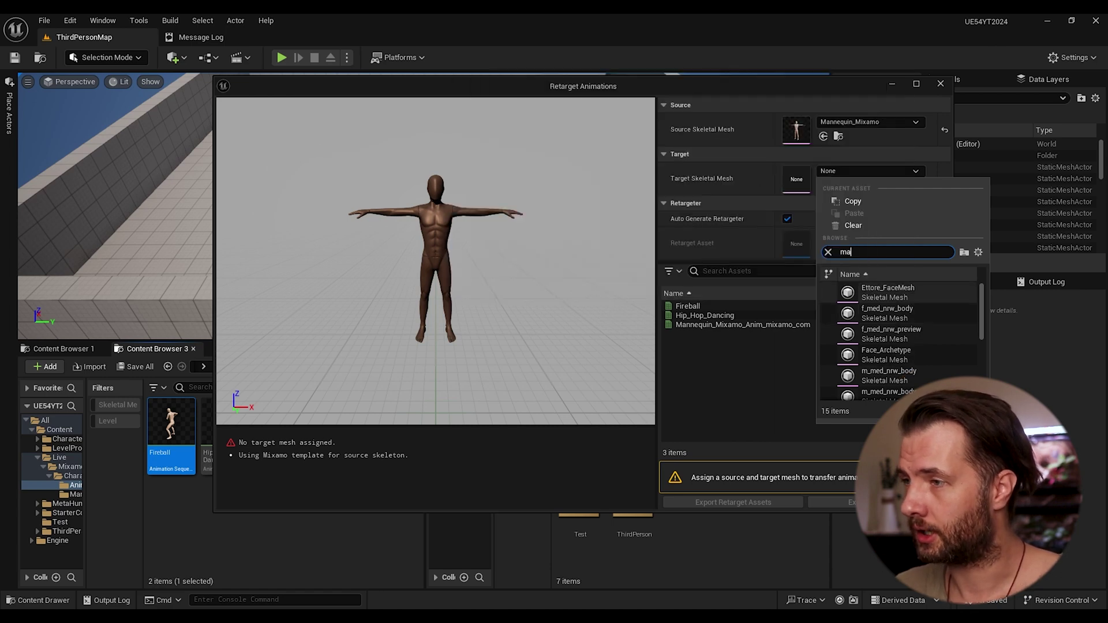
type("nny")
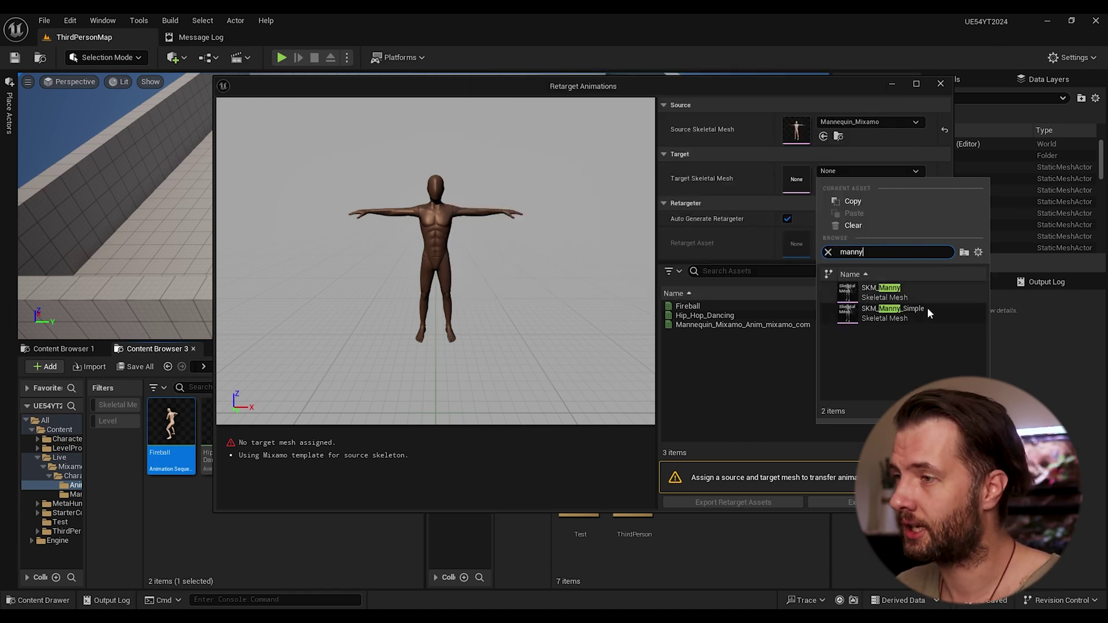
left_click(905, 292)
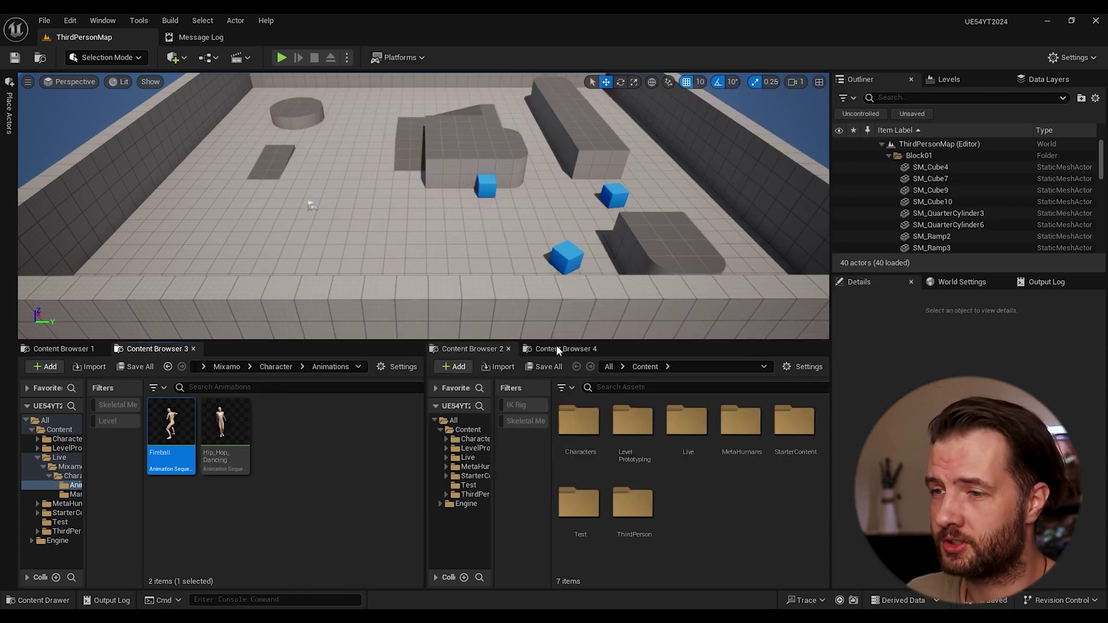
- Bring the Retarget Animations window back to the front and preview Fireball and Hip_Hop_Dancing on both characters
mouse_move(222, 616)
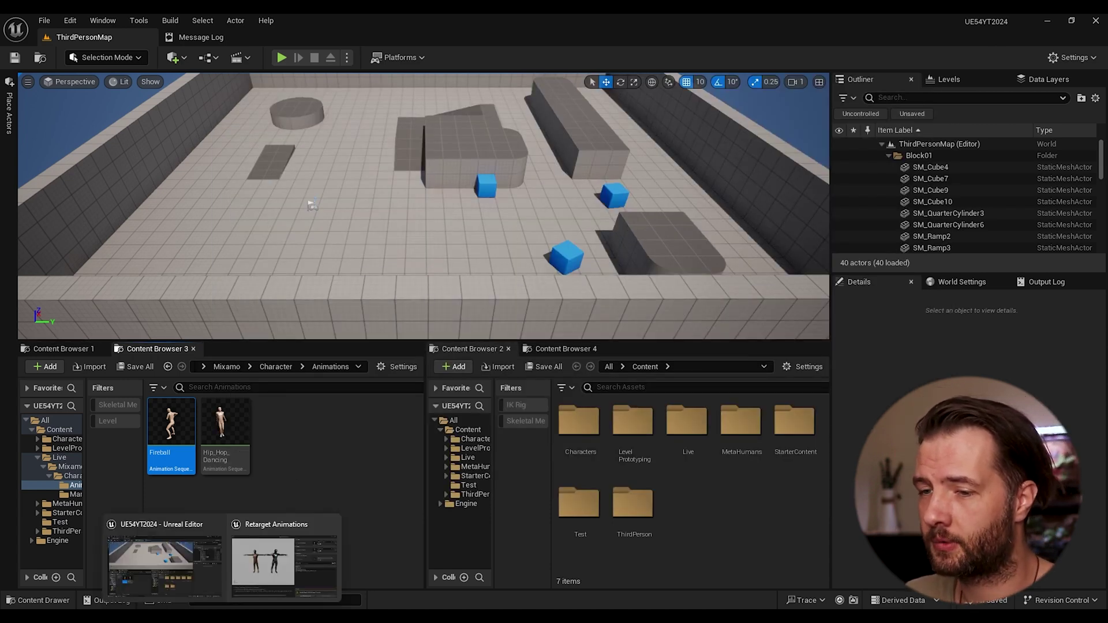
left_click(303, 580)
left_click_drag(718, 86, 699, 76)
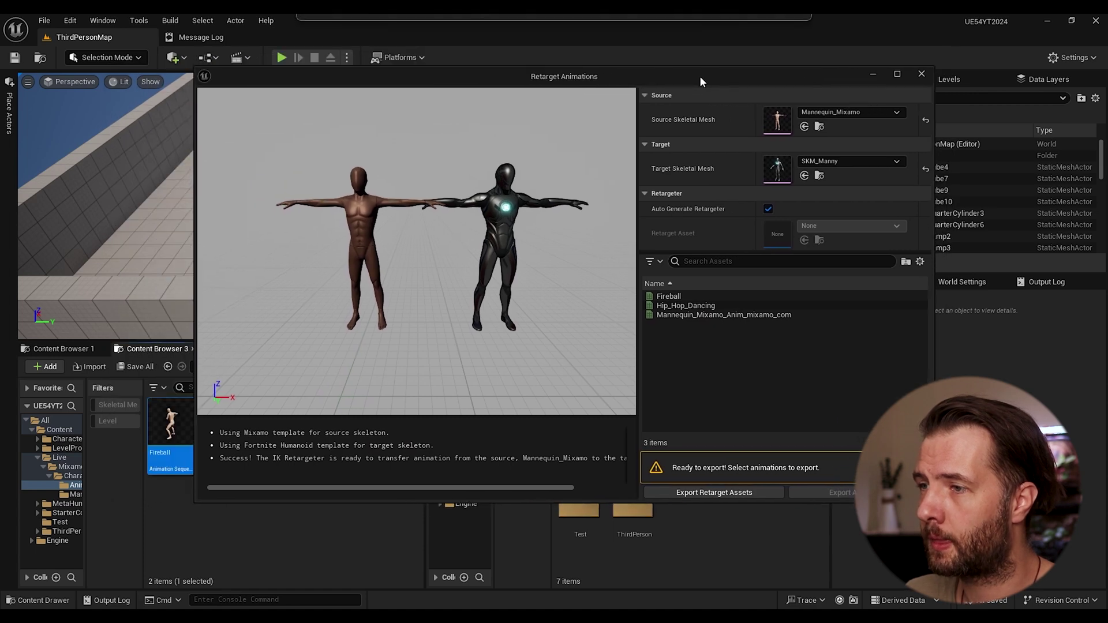
left_click(664, 297)
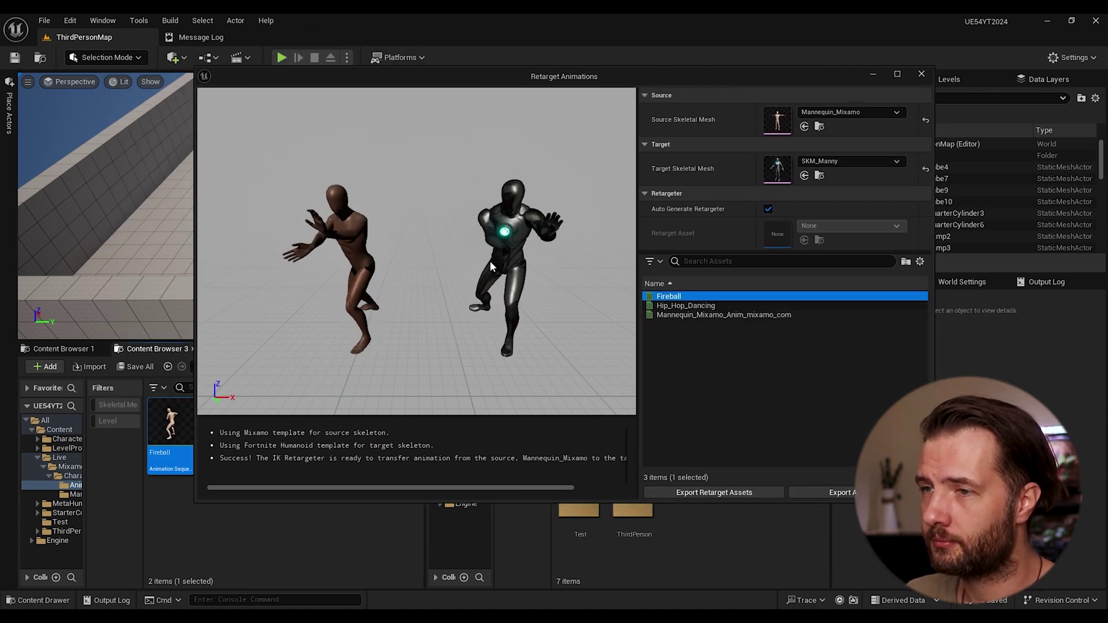
left_click(697, 306)
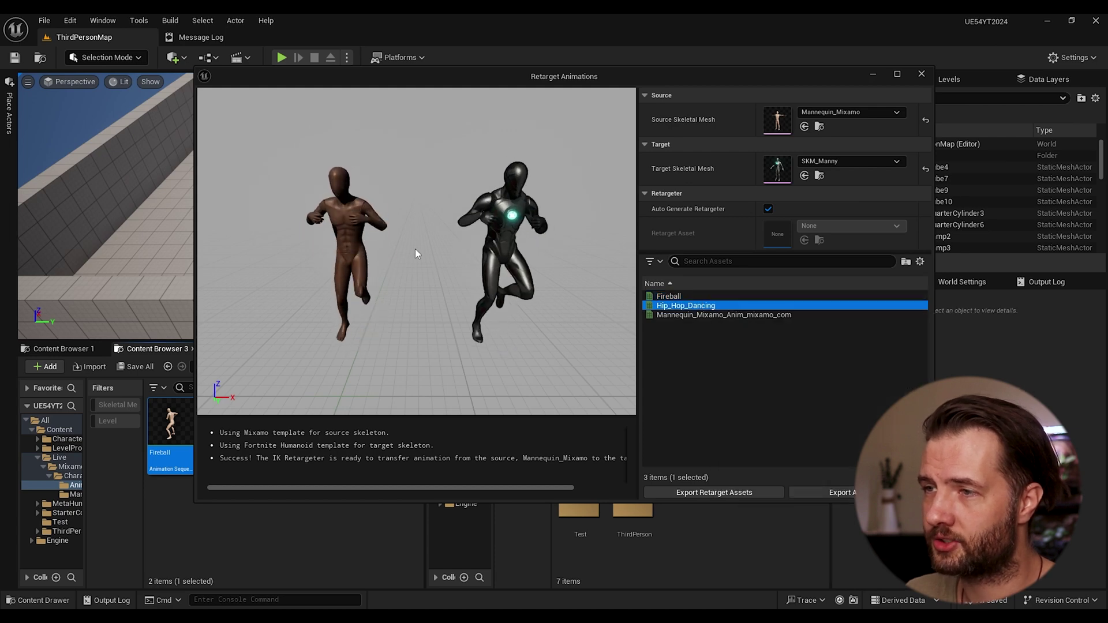
- Select the Fireball animation and export the retarget assets to a new Retargeter folder inside Live/Mixamo
left_click(680, 296)
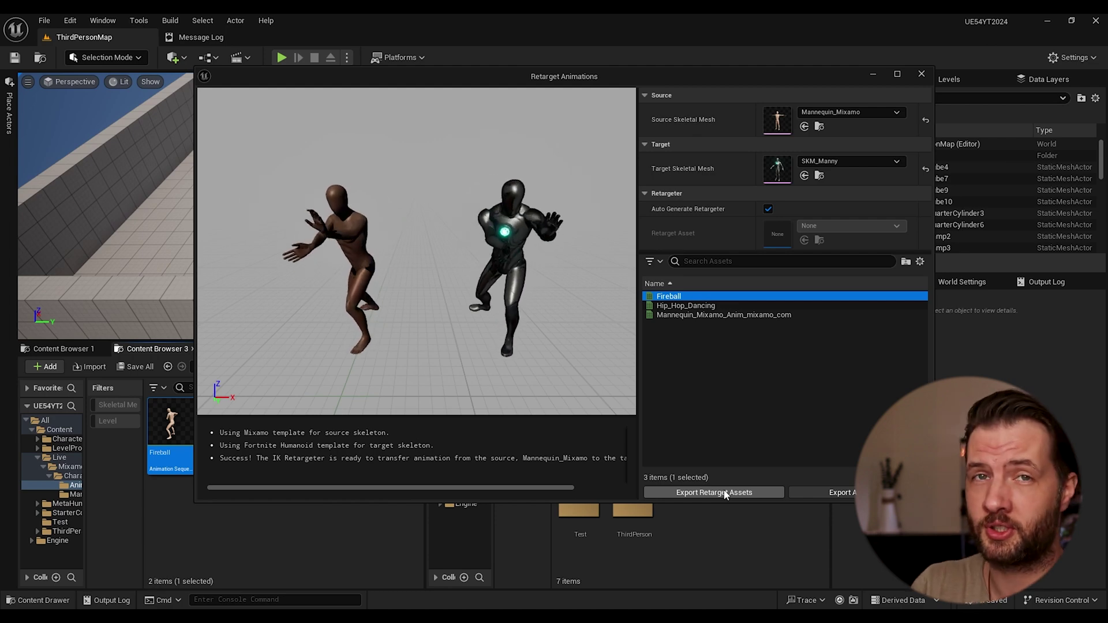
left_click(726, 493)
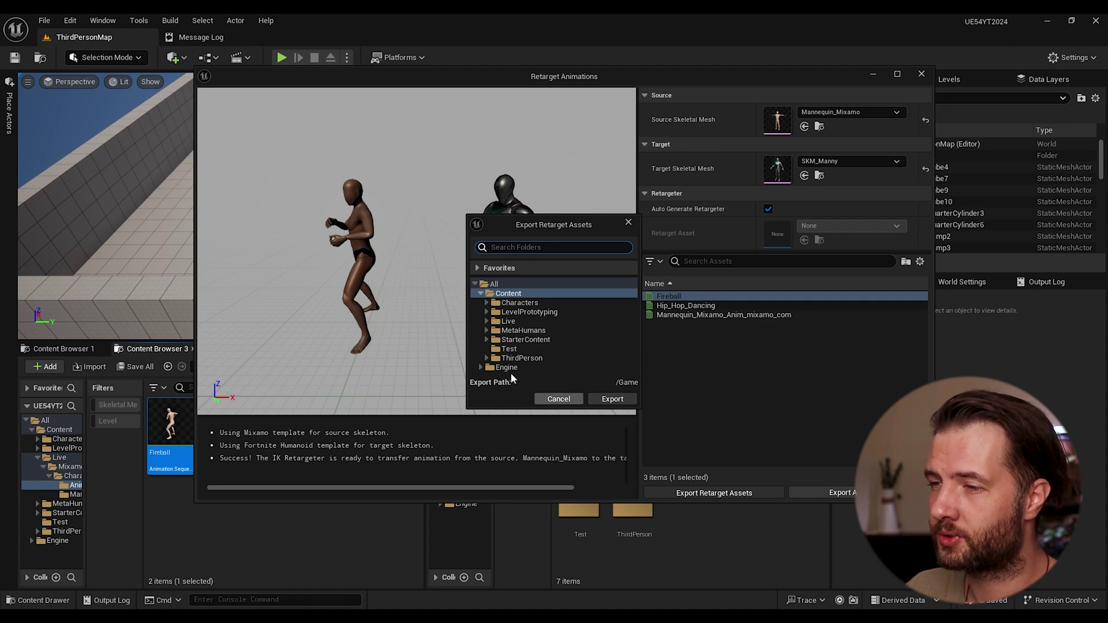
left_click(488, 321)
right_click(518, 333)
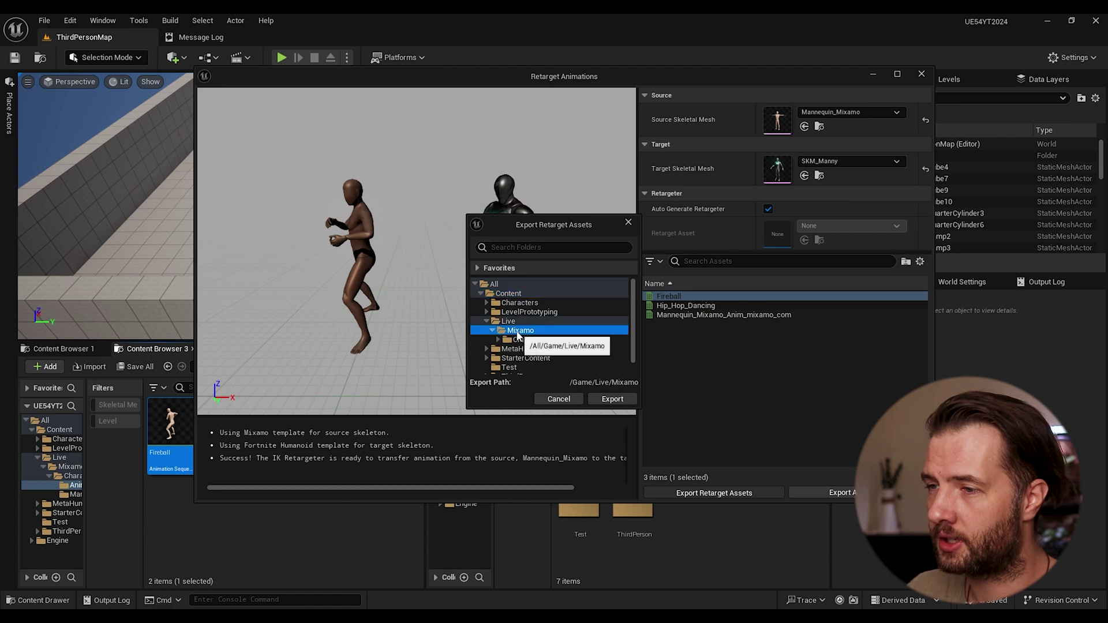
left_click(548, 344)
type("R")
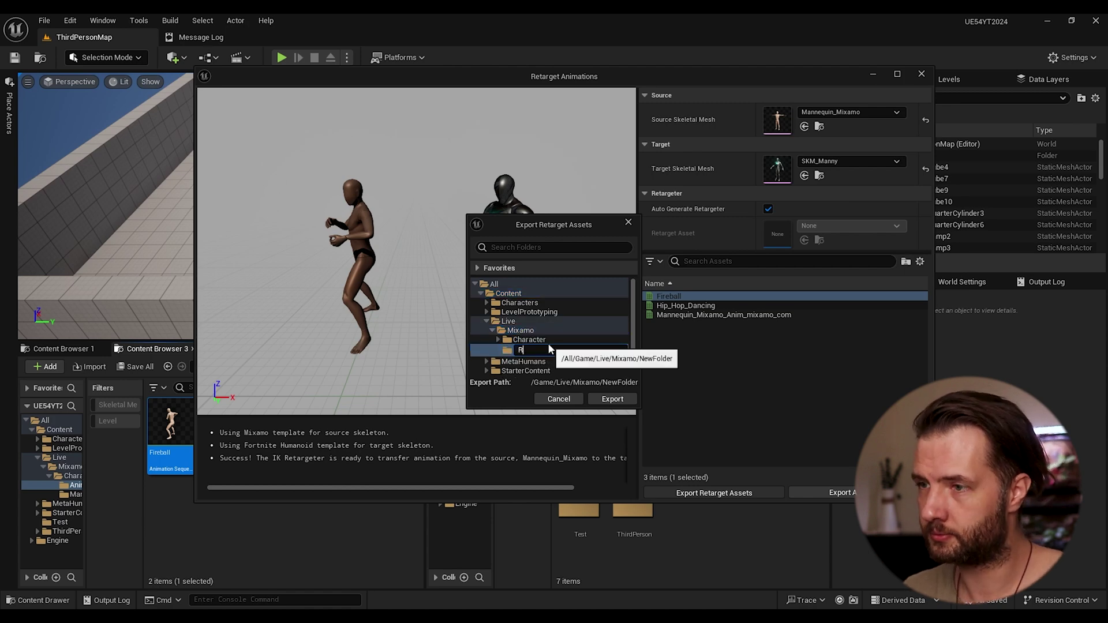
type("etargeter")
key("Return")
left_click(613, 398)
- Export the retargeted Fireball animation to a new Animations folder inside Live/Mixamo, with referenced assets included
left_click_drag(462, 85, 654, 111)
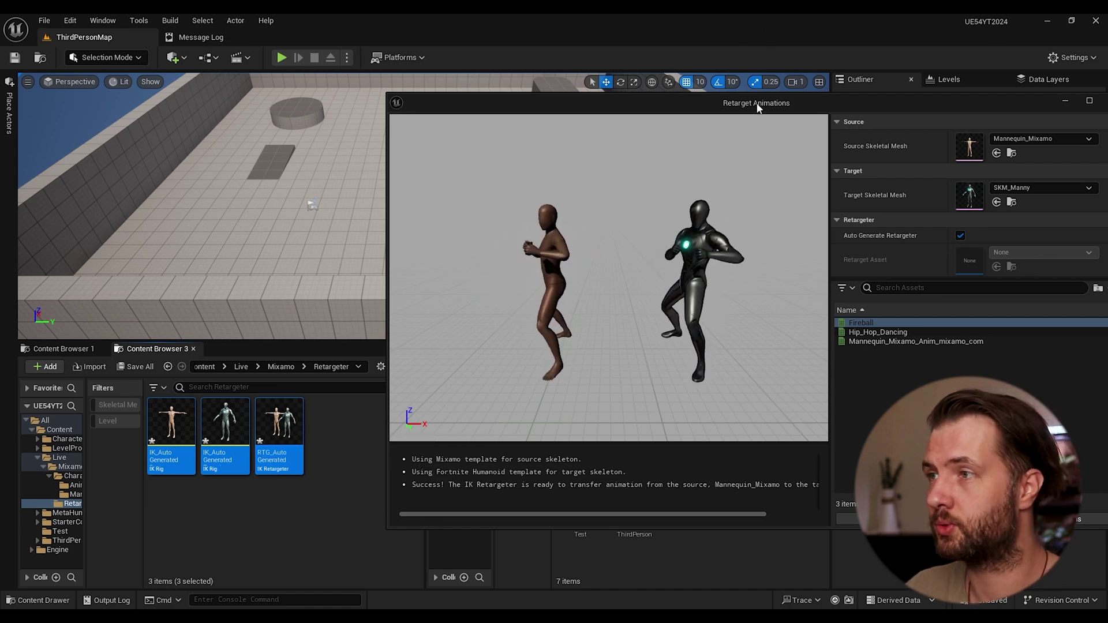
left_click_drag(757, 107, 619, 91)
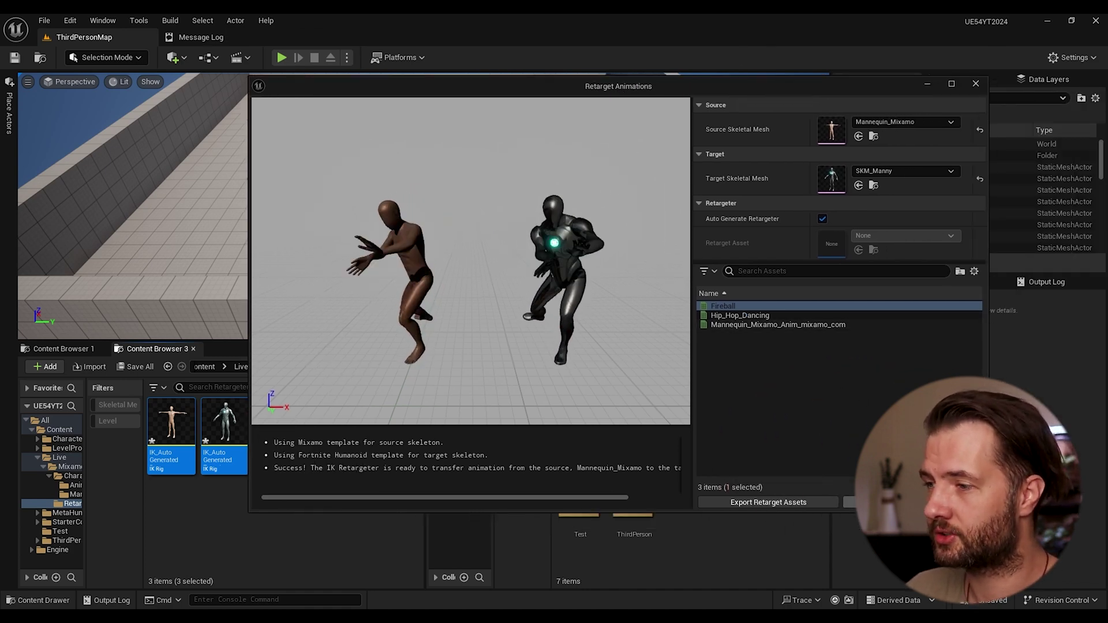
left_click(912, 502)
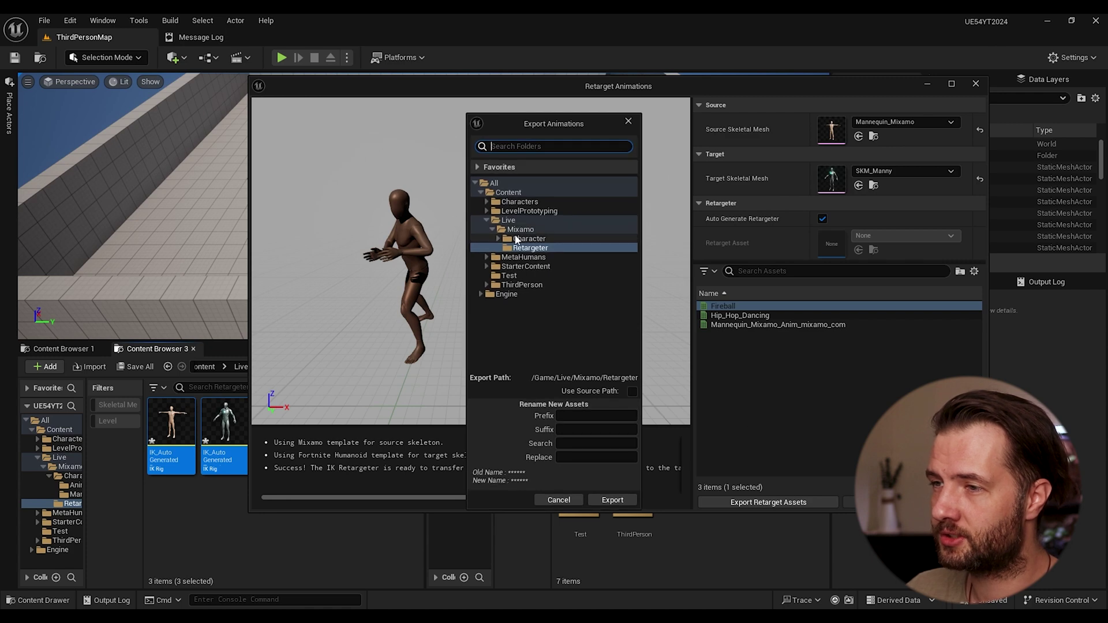
right_click(518, 232)
left_click(537, 241)
type("Animations")
key("Return")
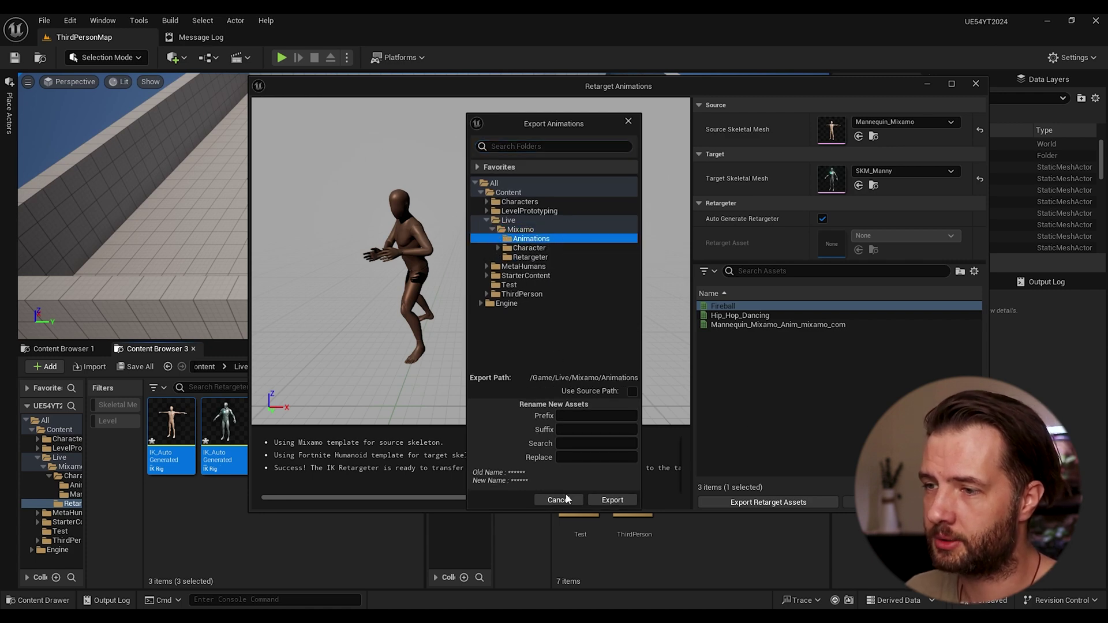
left_click(612, 500)
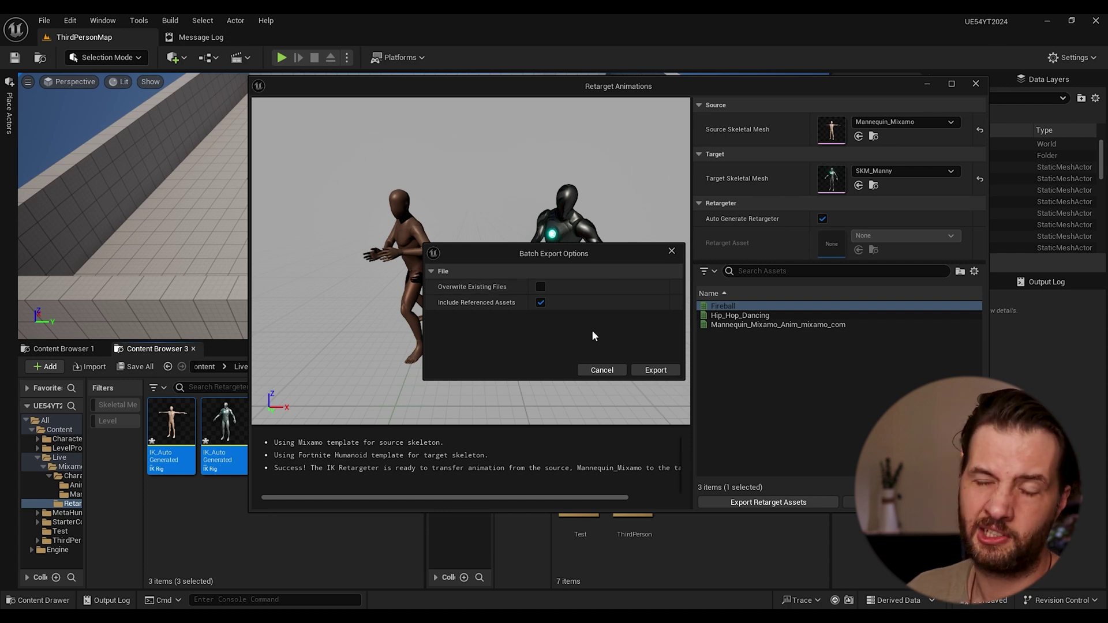
left_click(668, 372)
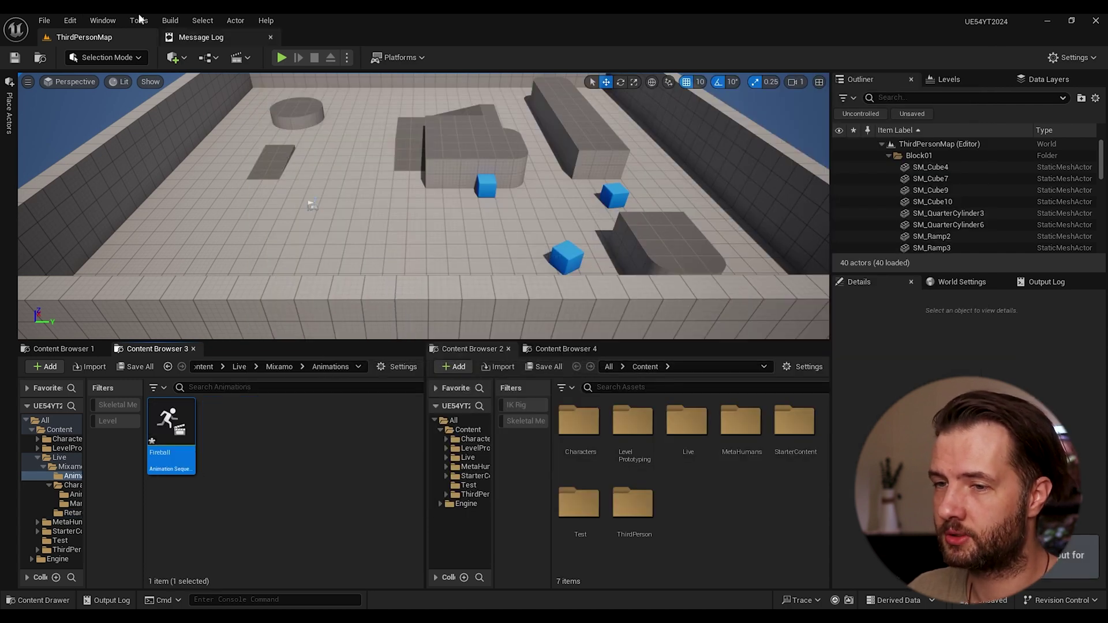
- Save all assets, preview the retargeted Fireball animation on SKM_Manny and close its editor
left_click(45, 20)
left_click(64, 159)
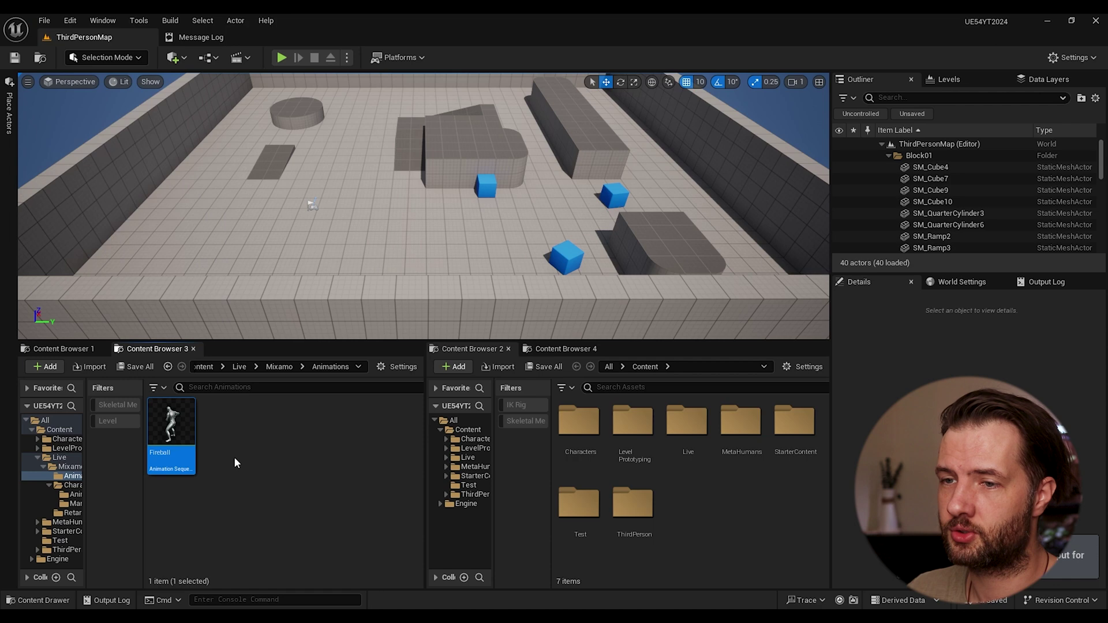
double_click(172, 430)
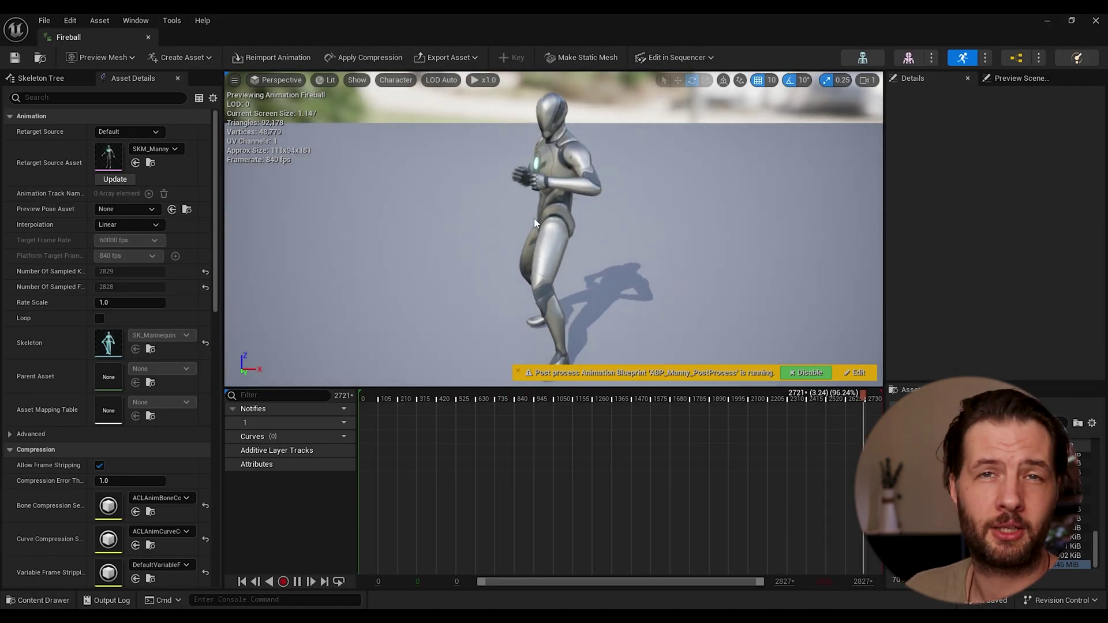
left_click(148, 37)
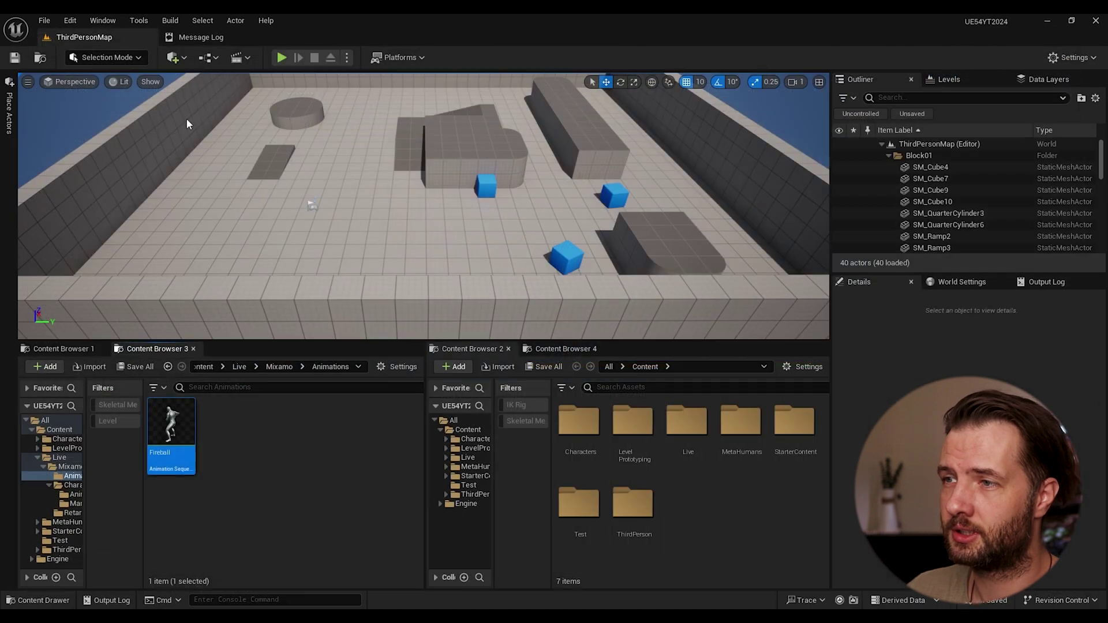
- Open Retarget Animations for a Mixamo animation in the Live folder, with SKM_Manny as the target skeletal mesh
left_click(468, 439)
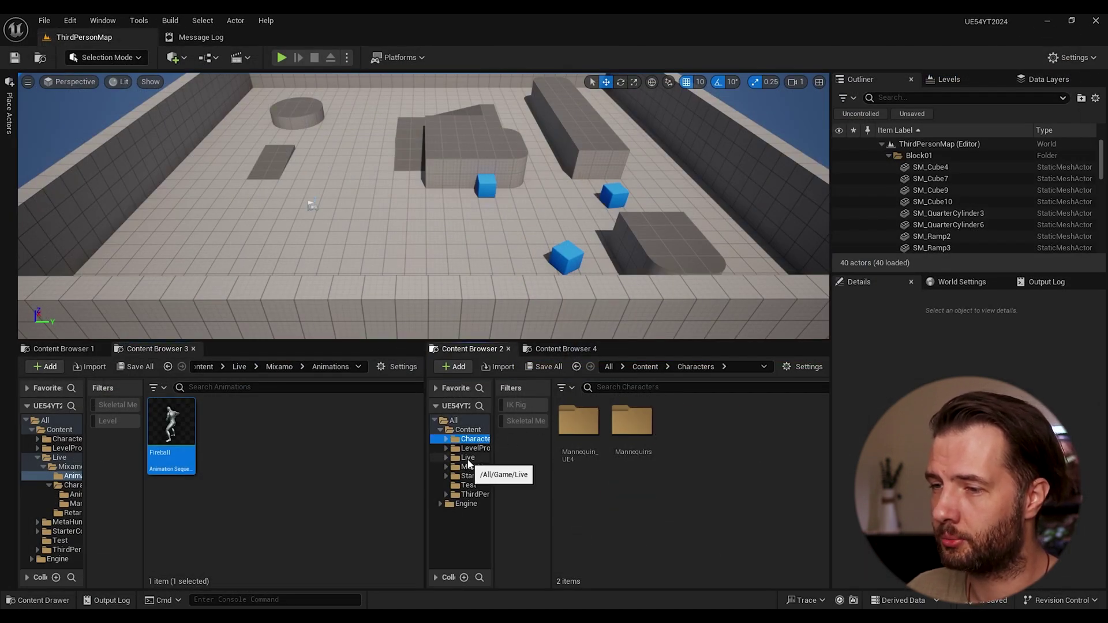
left_click(468, 461)
right_click(592, 444)
left_click(647, 376)
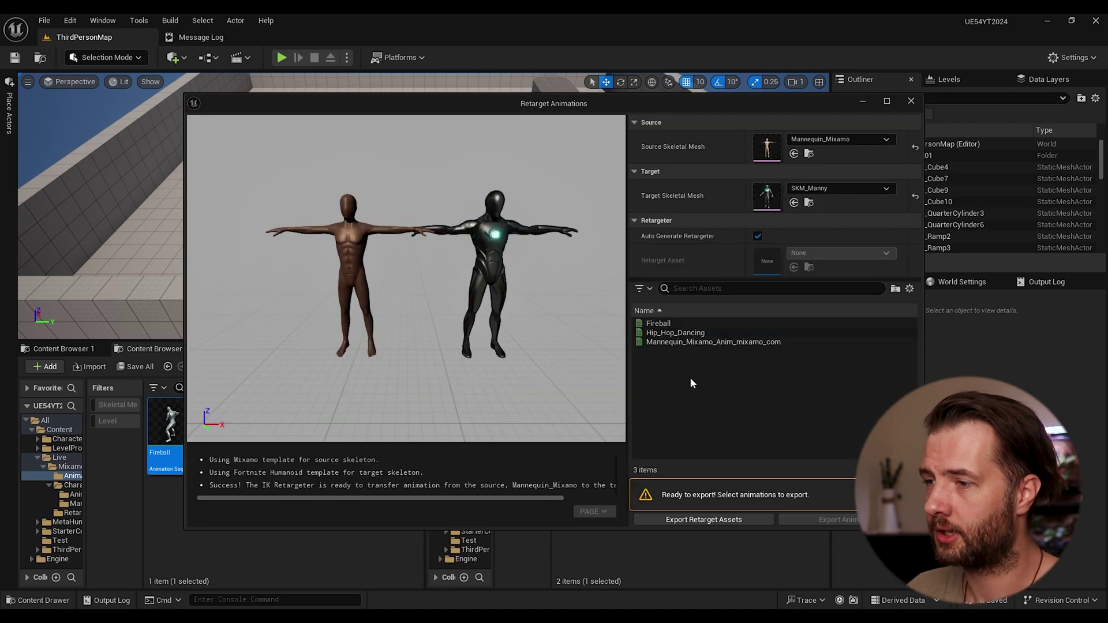
- Export the retargeted Hip_Hop_Dancing animation to Live/Mixamo/Animations, then preview it on SKM_Manny and close its editor
left_click(659, 324)
left_click(676, 333, "shift")
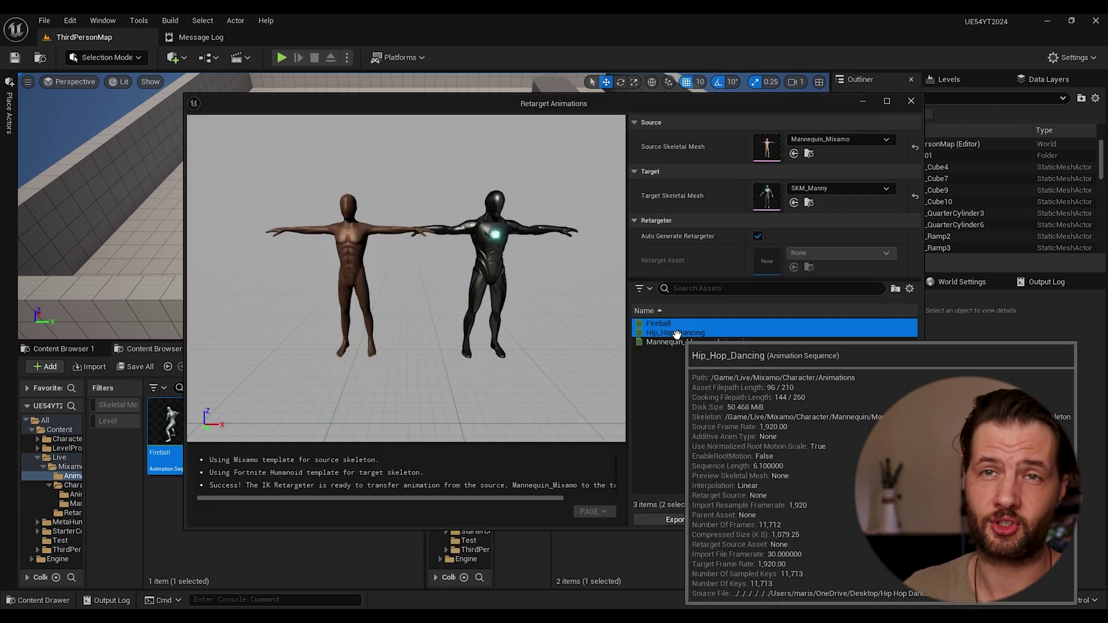
left_click(693, 332)
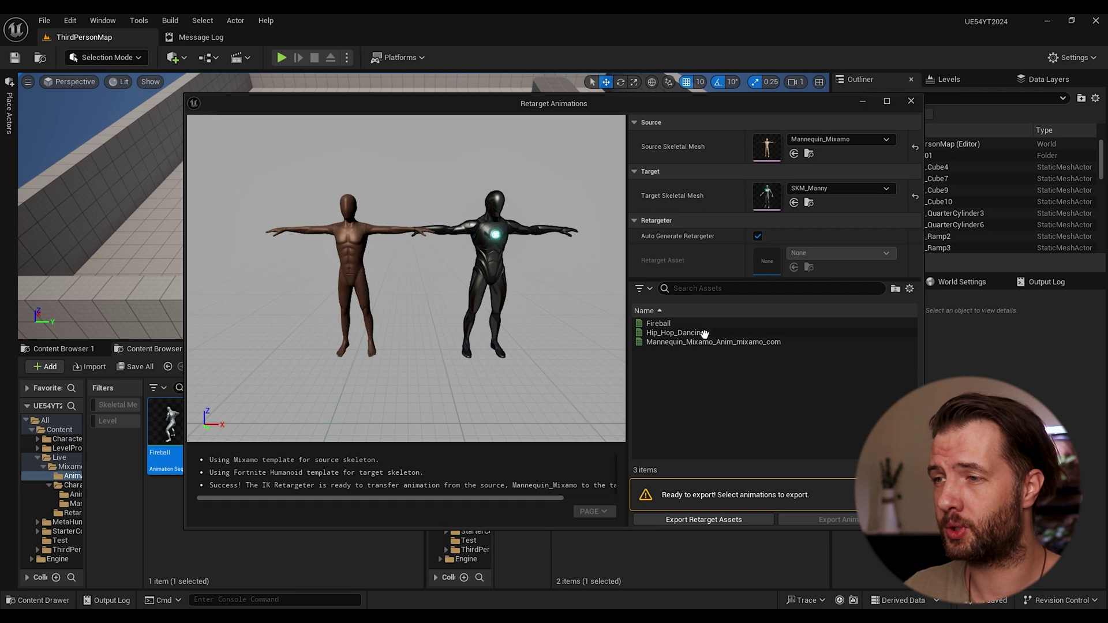
left_click(850, 521)
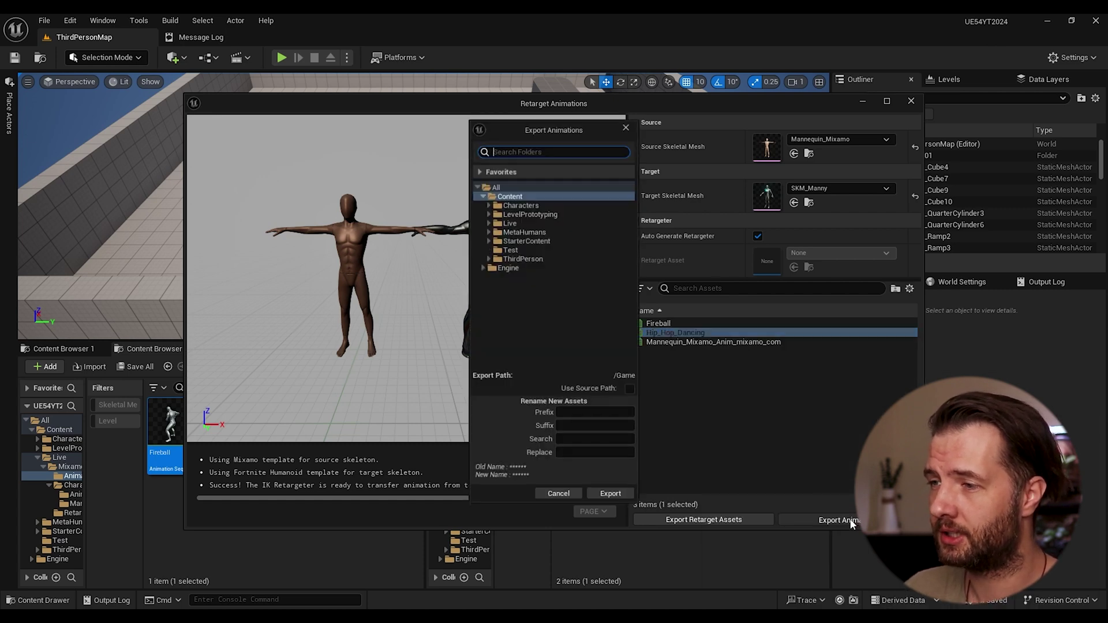
left_click(488, 220)
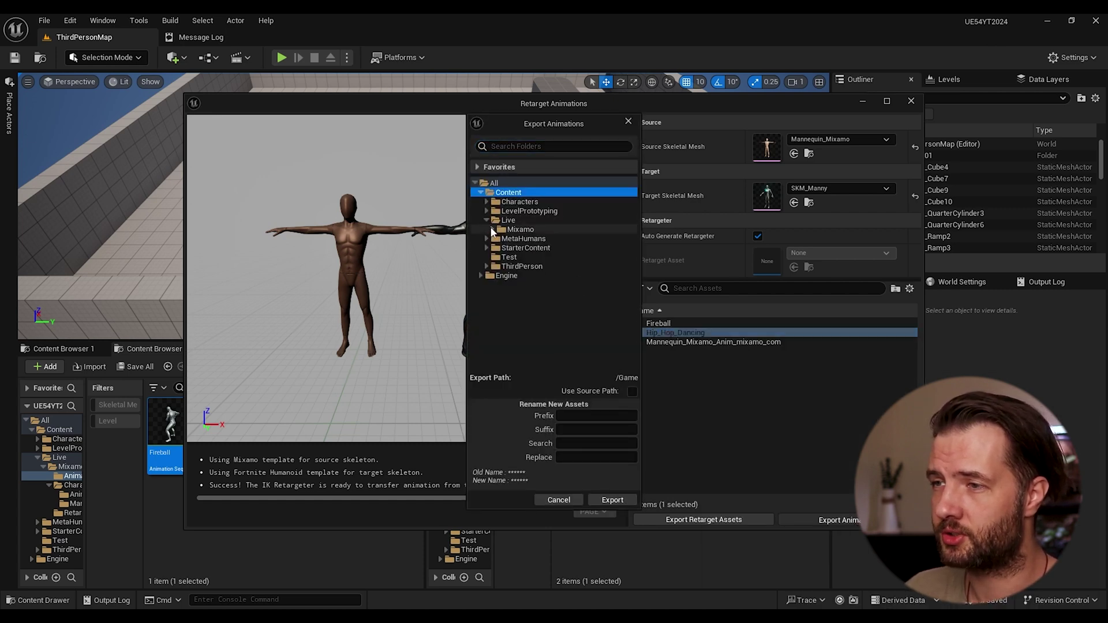
left_click(493, 229)
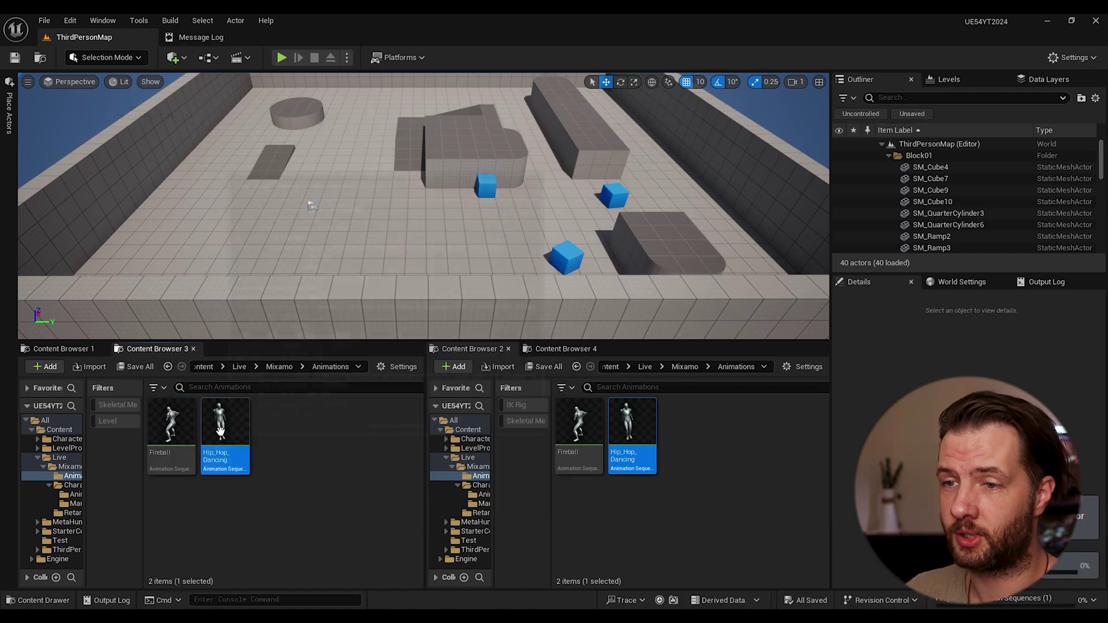
double_click(220, 432)
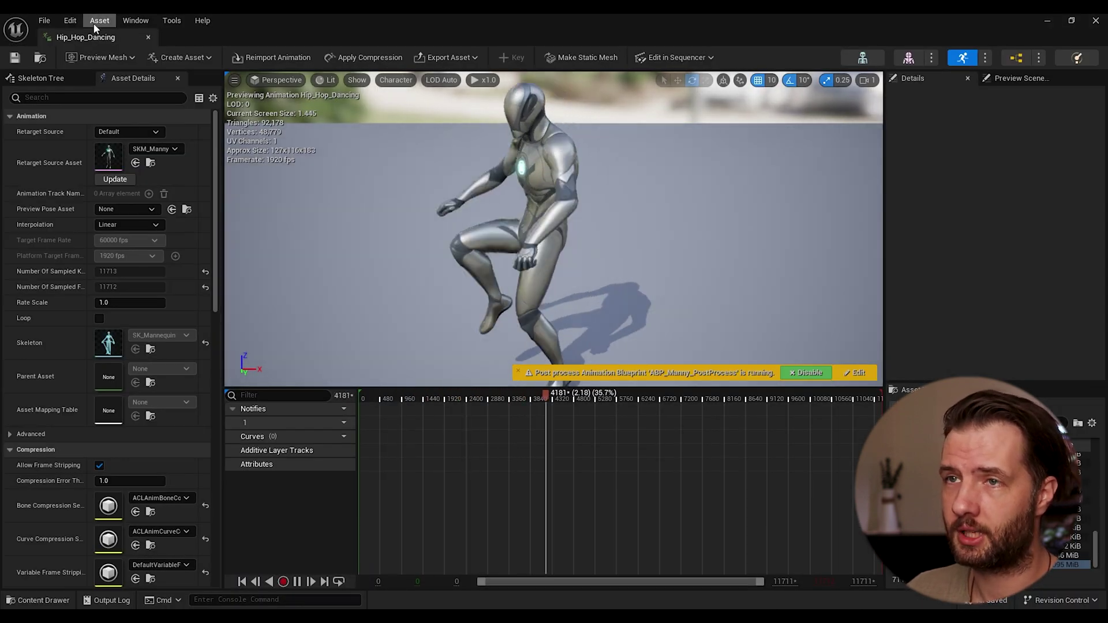
left_click(148, 36)
- Open the RTG_AutoGenerated IK Retargeter from the Live/Mixamo/Retargeter folder
left_click(279, 367)
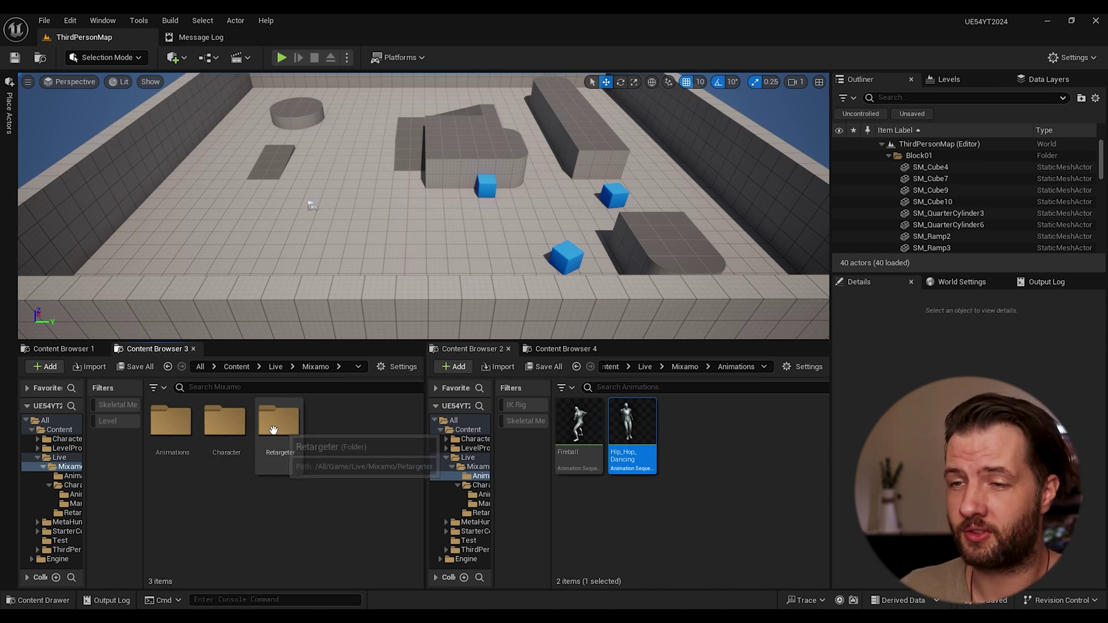
double_click(172, 423)
left_click(279, 368)
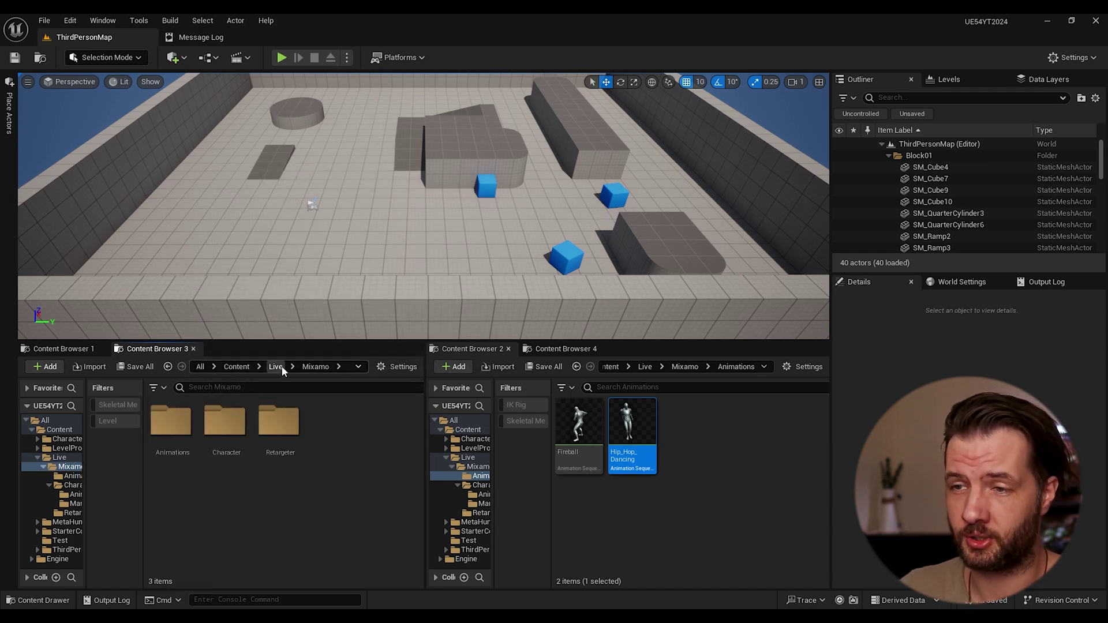
left_click(277, 432)
double_click(277, 432)
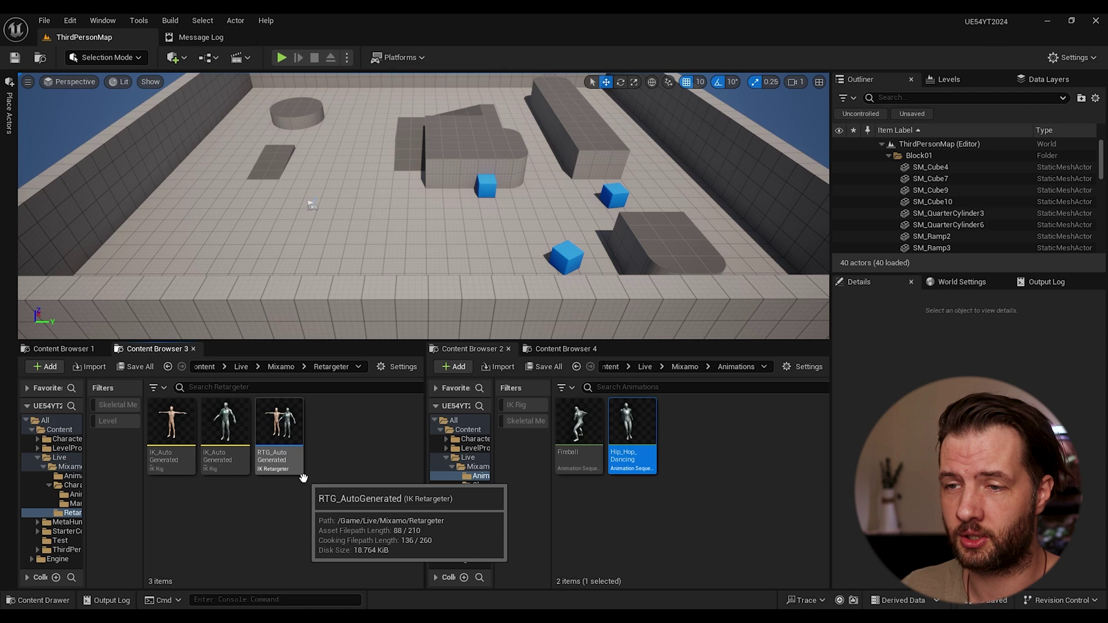
double_click(279, 427)
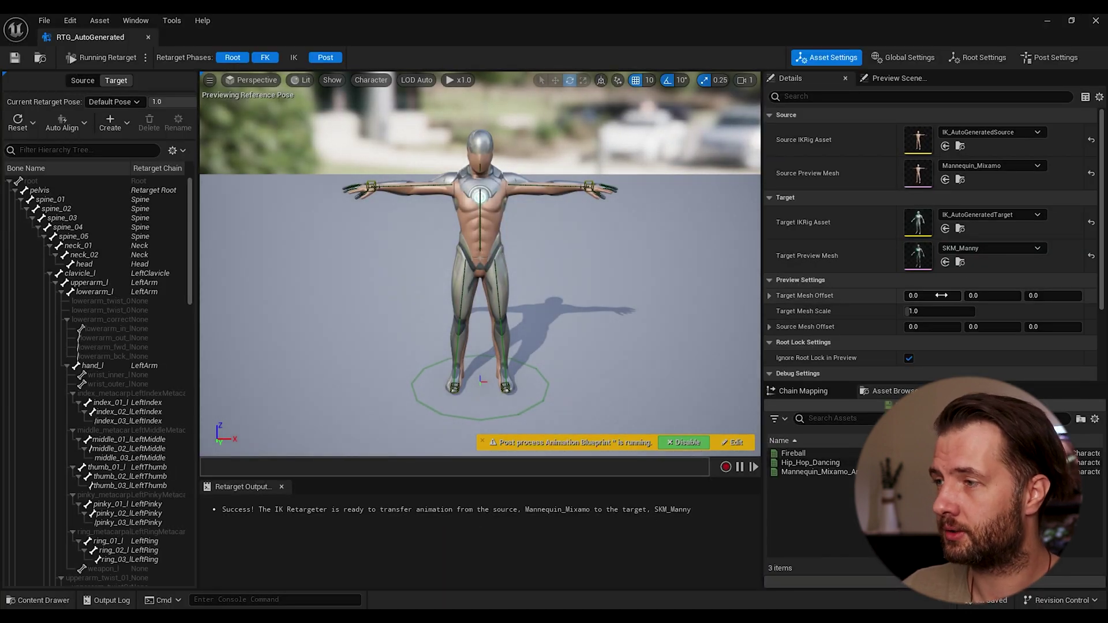
- Offset the target mesh about 178 in X so it stands beside the source, and scrub through Fireball on both characters
left_click_drag(932, 296, 1027, 295)
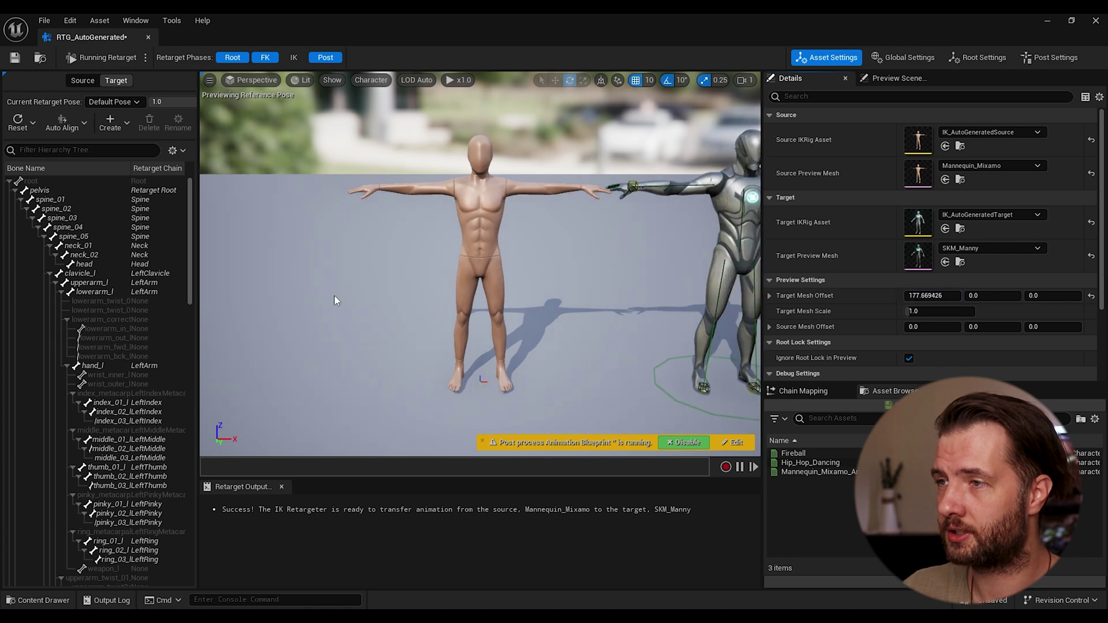
right_click_drag(480, 260, 464, 263)
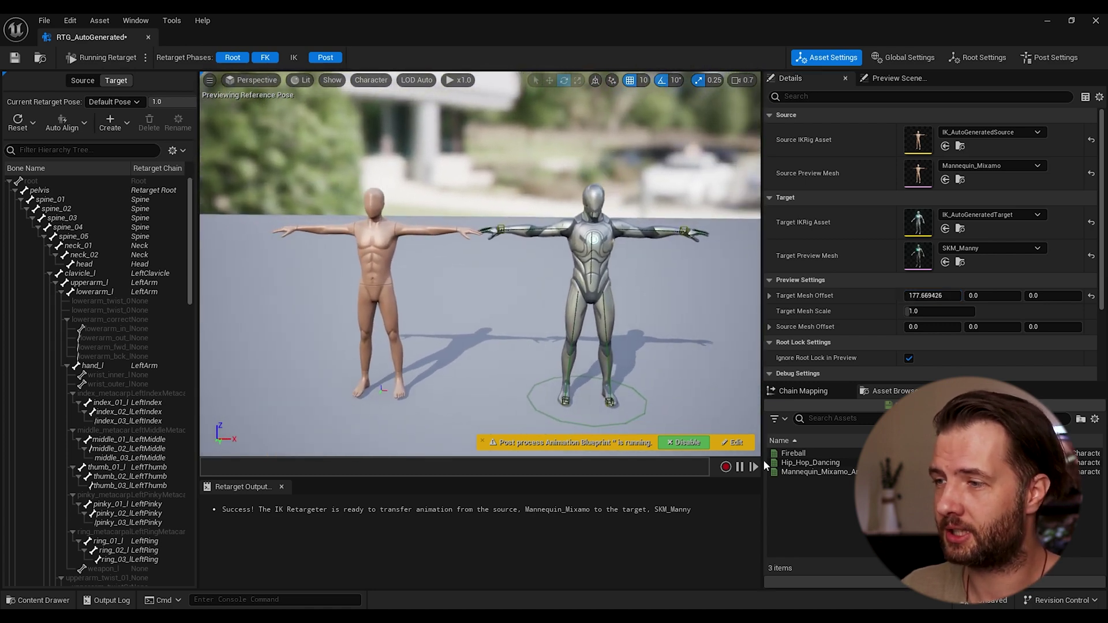
double_click(807, 453)
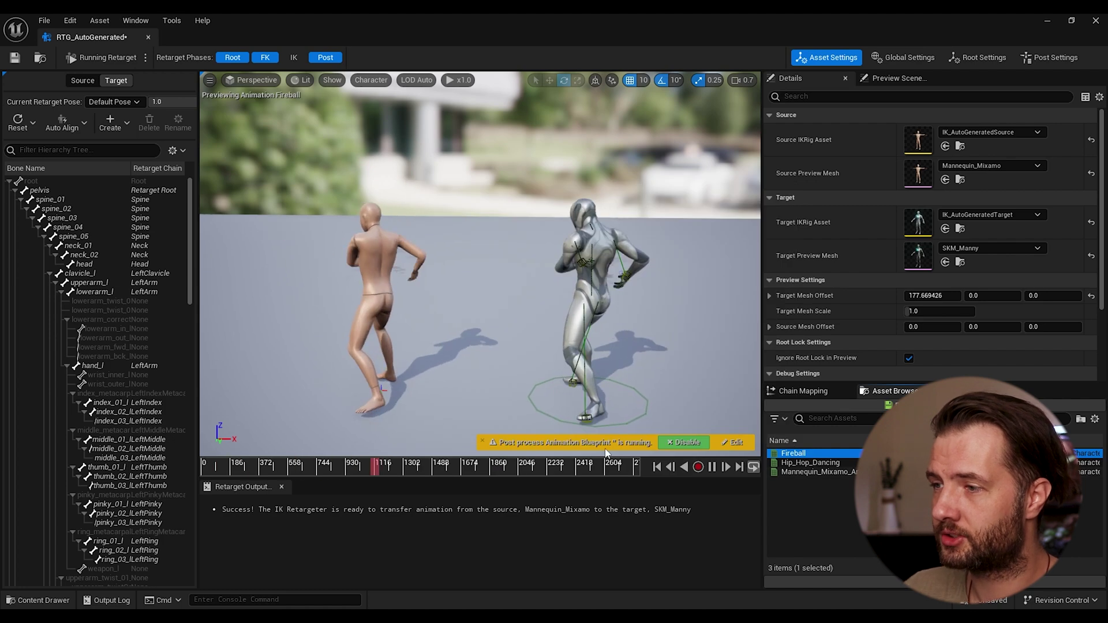
left_click(462, 466)
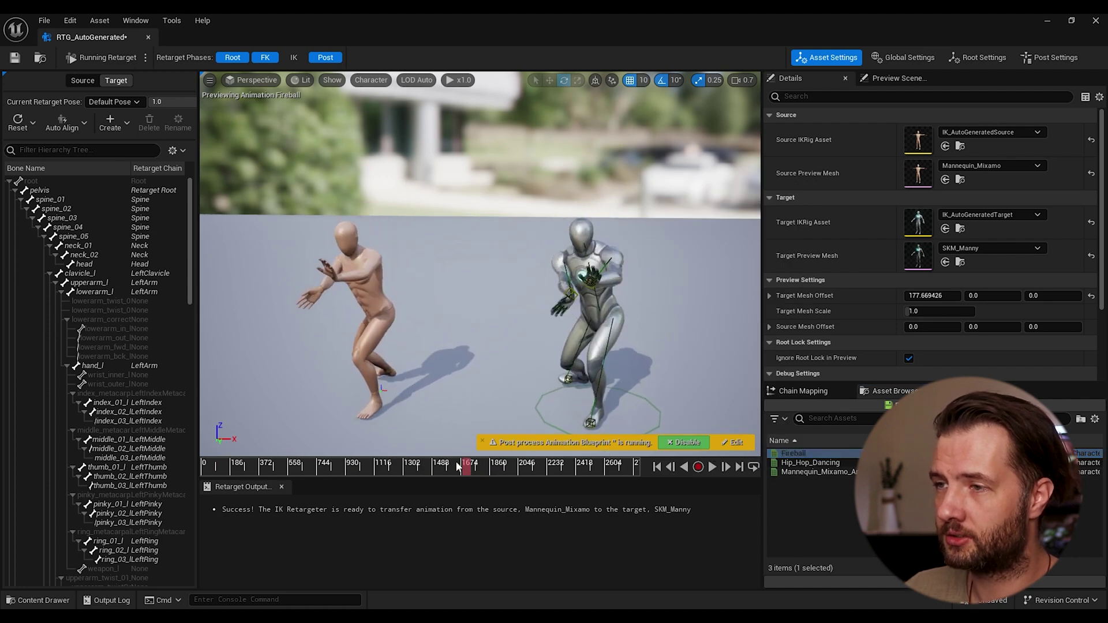
left_click_drag(459, 466, 451, 465)
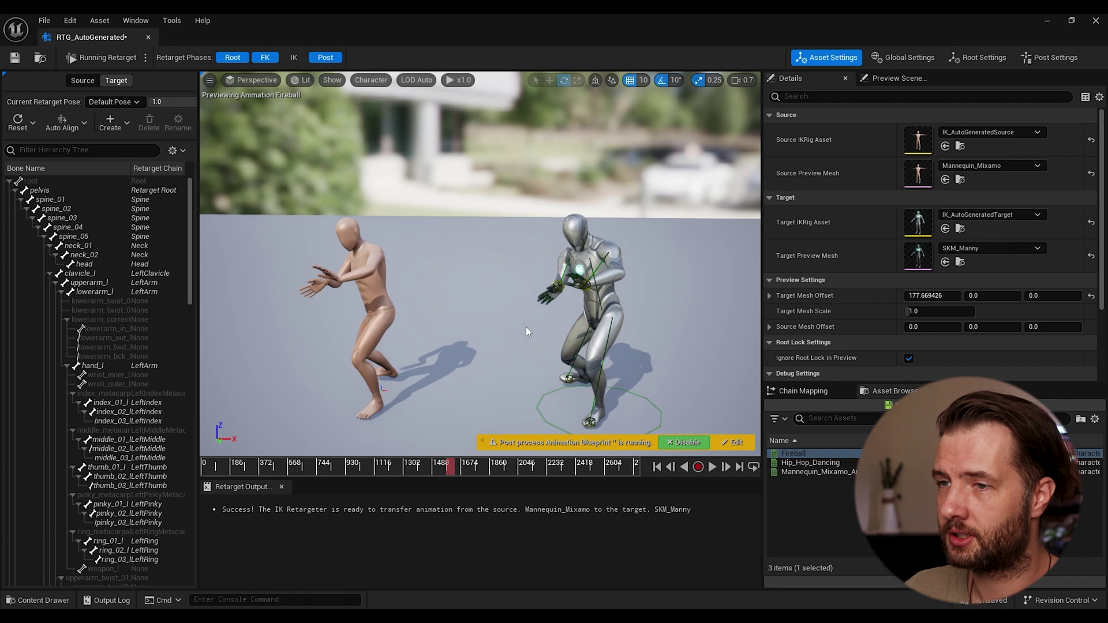
- Examine SKM_Manny's hands up close in Fireball and Hip_Hop_Dancing, including the RightIndex chain settings
left_click_drag(516, 342, 402, 286)
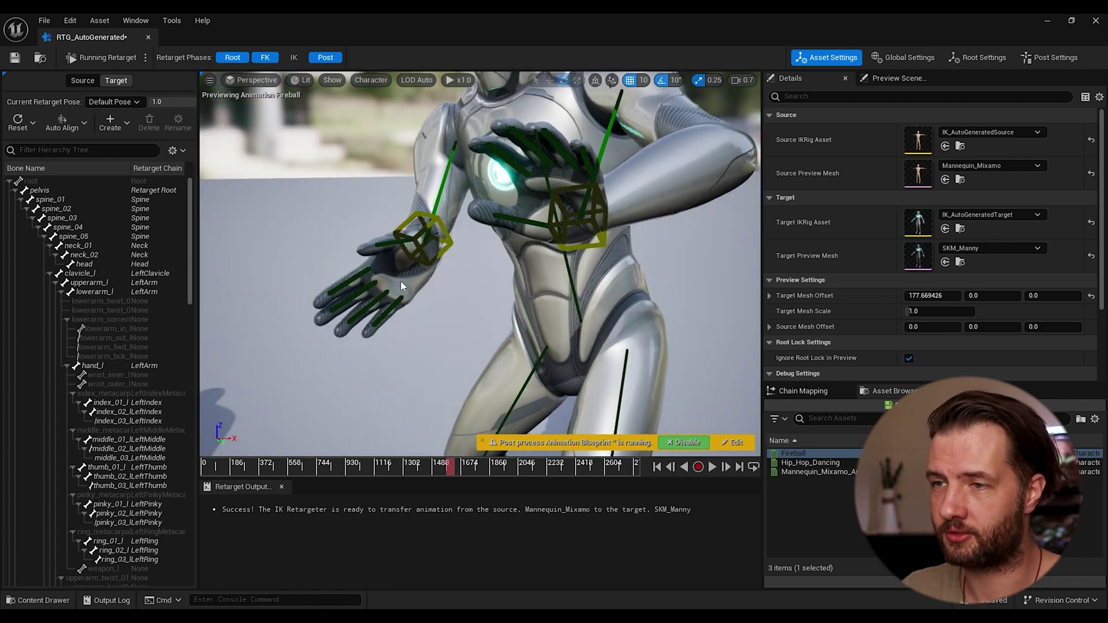
left_click(353, 281)
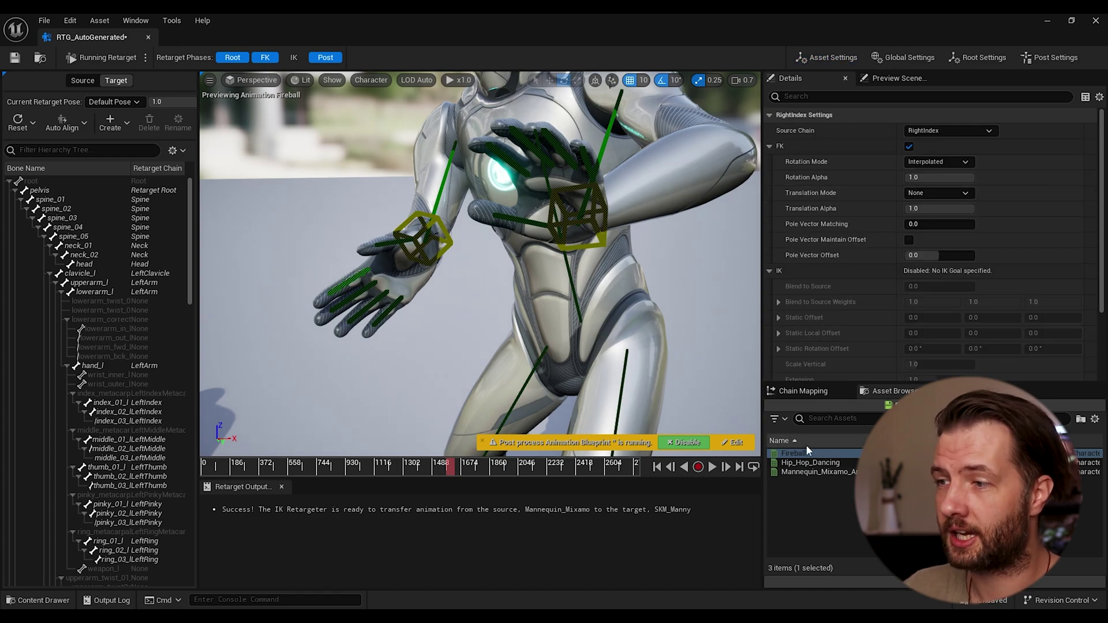
left_click(836, 463)
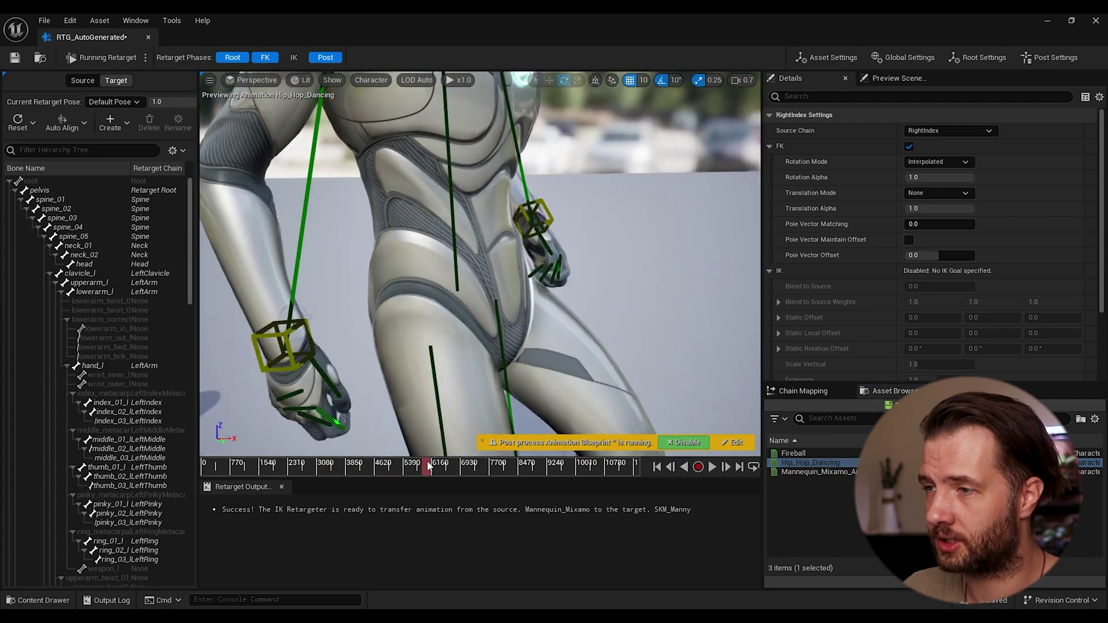
left_click(712, 466)
mouse_move(498, 329)
right_mouse_down()
mouse_move(446, 353)
mouse_move(493, 328)
right_mouse_up()
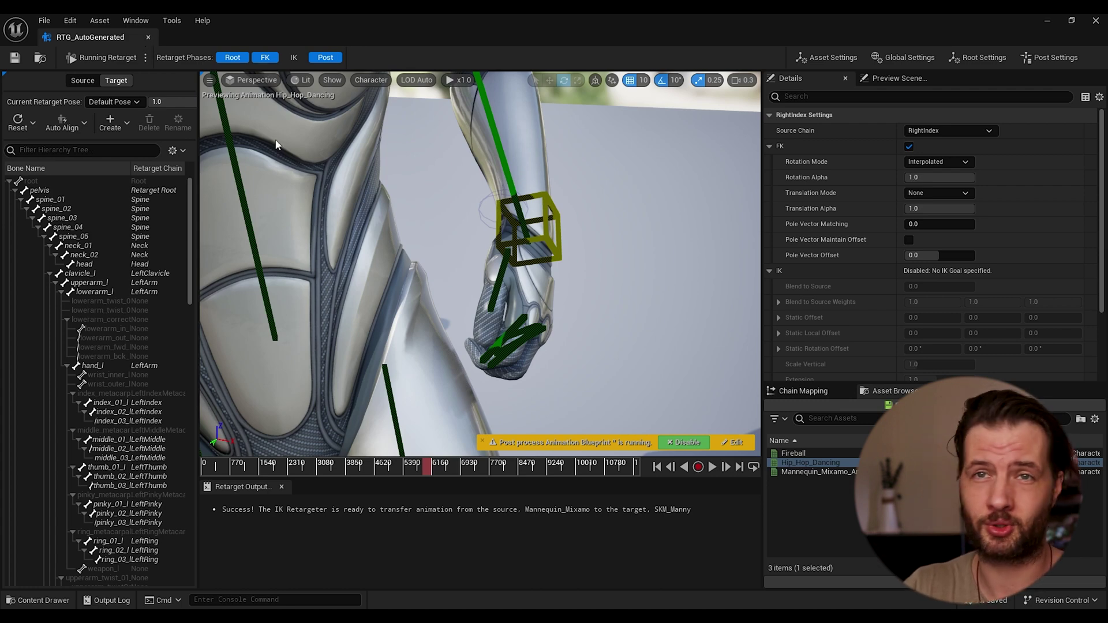
- Close the retargeter and open the Retarget Animations window for Fireball from Live/Mixamo/Character/Animations
left_click(148, 36)
left_click(281, 368)
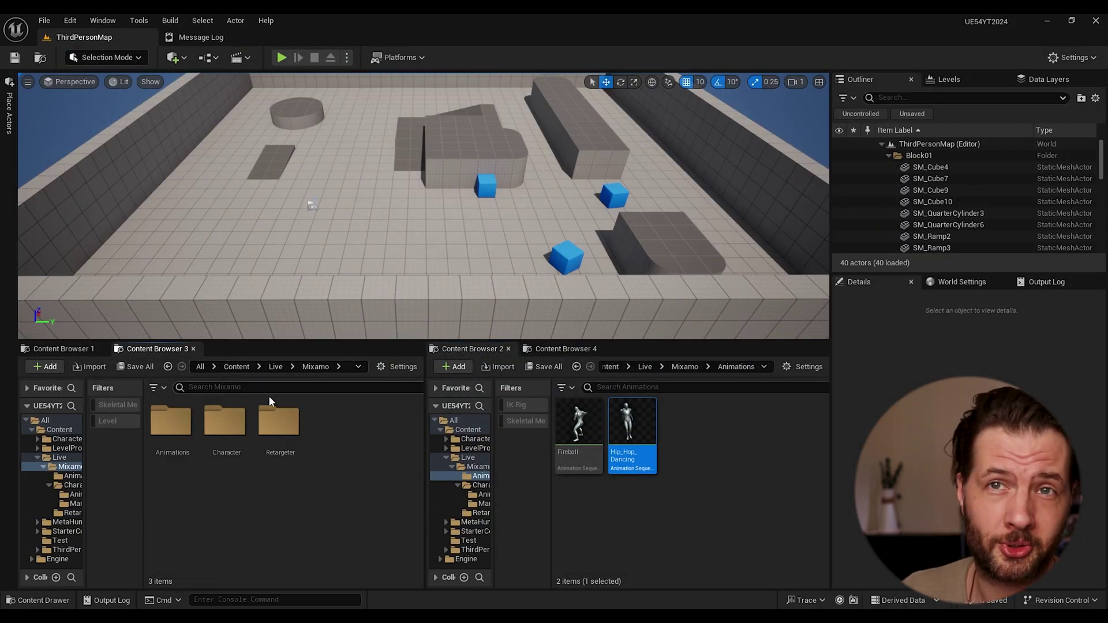
double_click(227, 435)
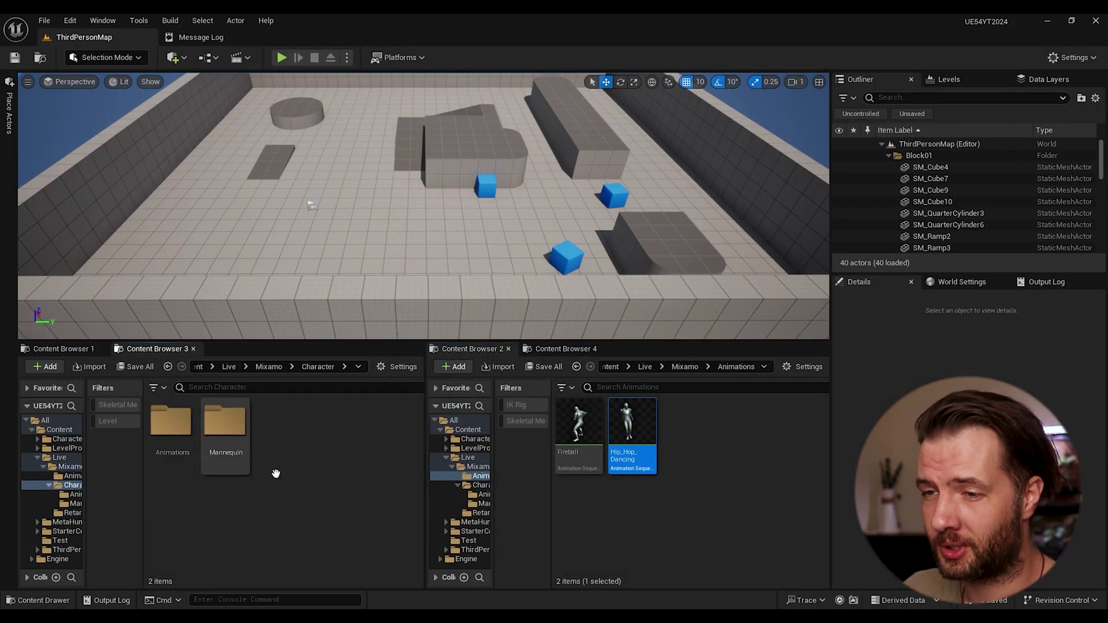
double_click(171, 424)
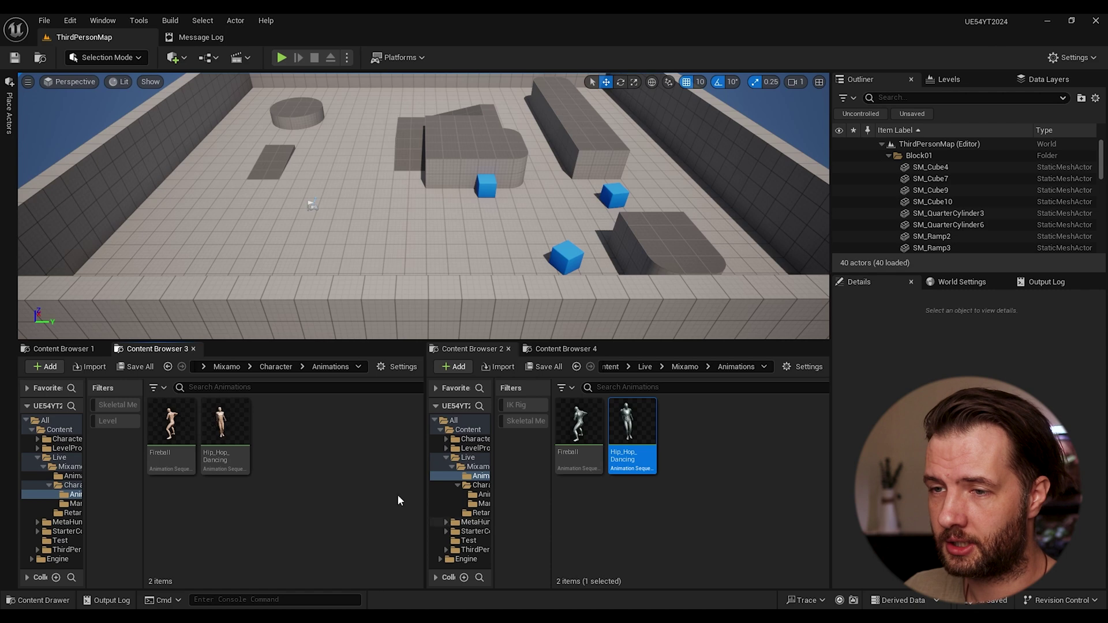
right_click(173, 440)
left_click(238, 264)
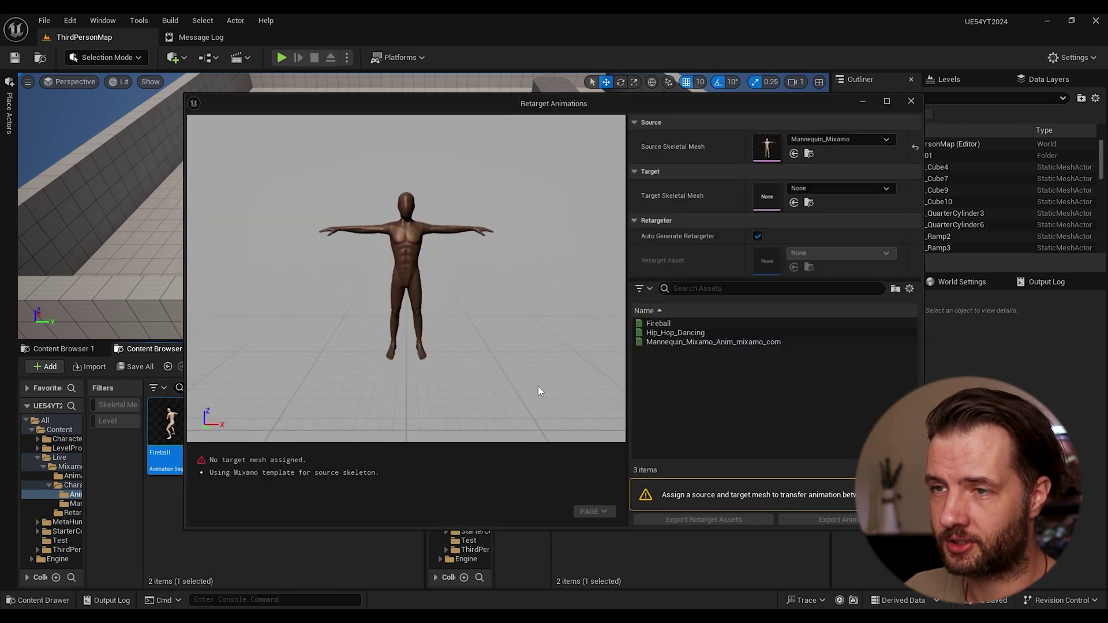
- Set the target skeletal mesh to m_med_nrw_body and select Fireball and Hip_Hop_Dancing for export
left_click(806, 190)
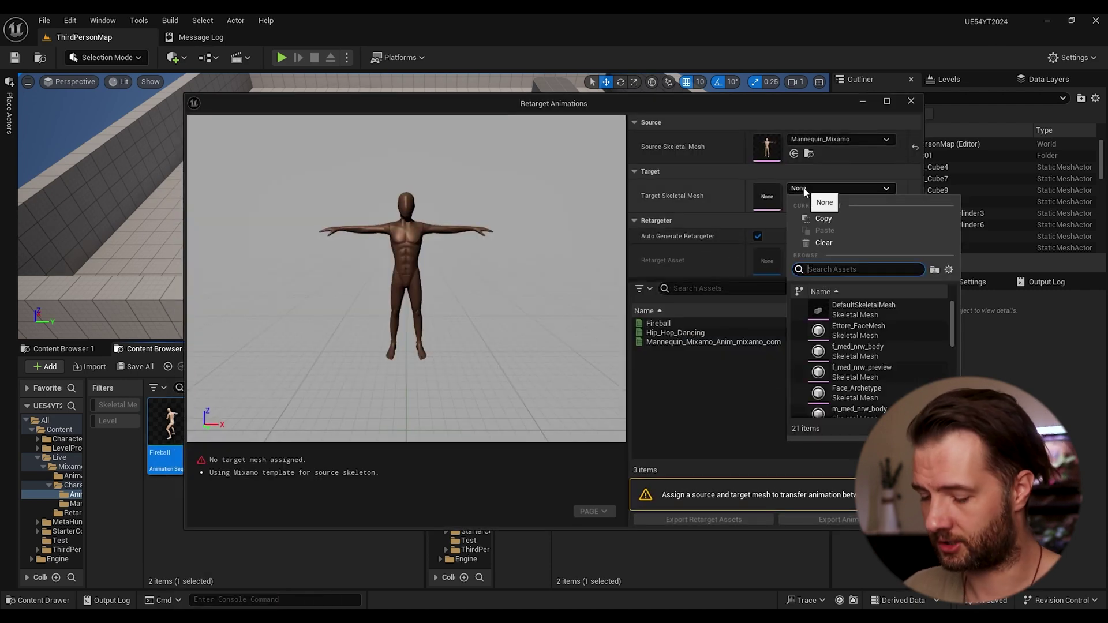
left_click(859, 409)
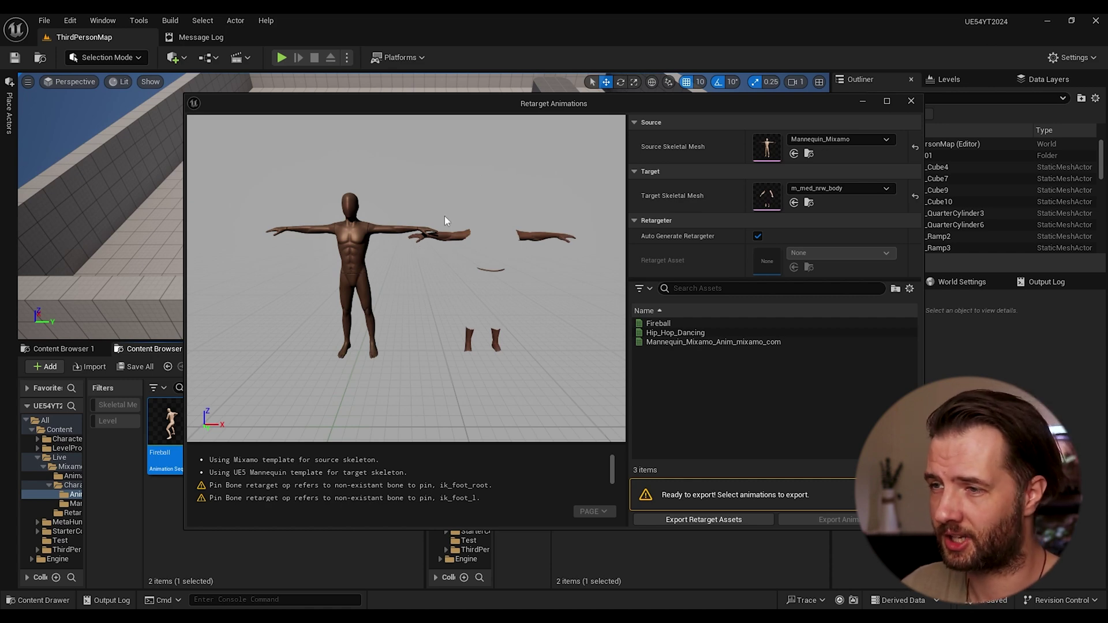
left_click(658, 323)
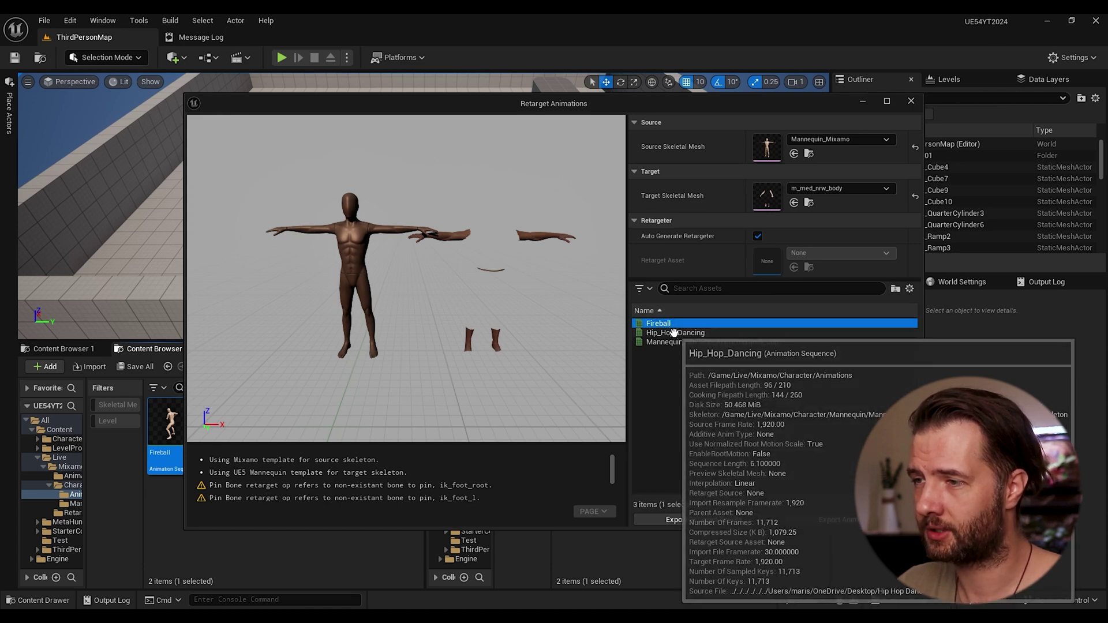
left_click(670, 332, "shift")
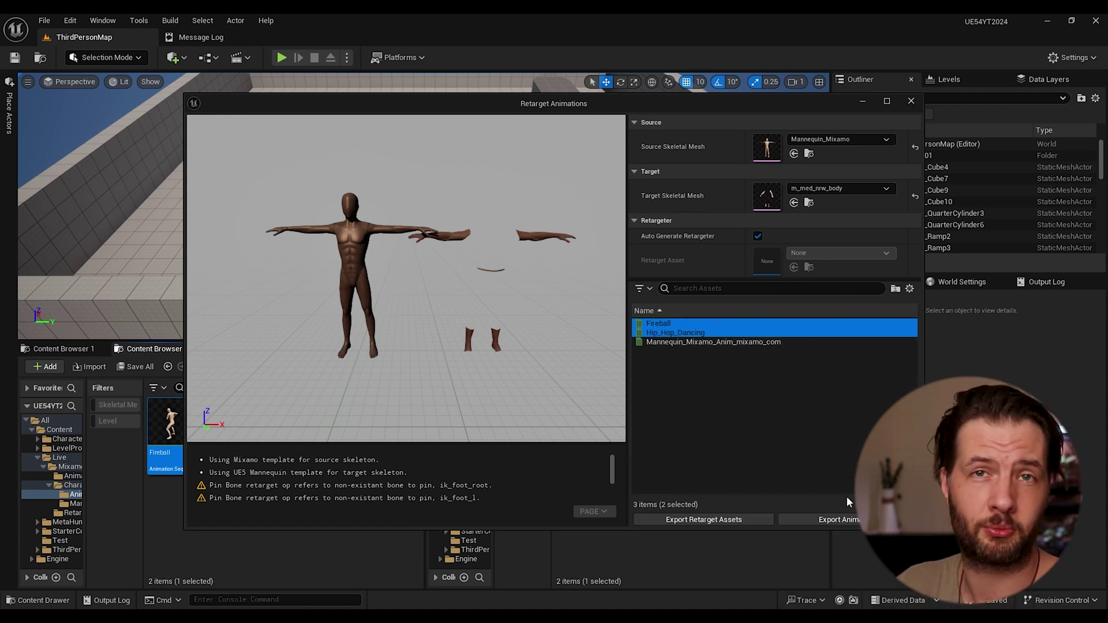
- Export the selected animations into a new MH_Anim folder created under Content/Live
left_click(832, 520)
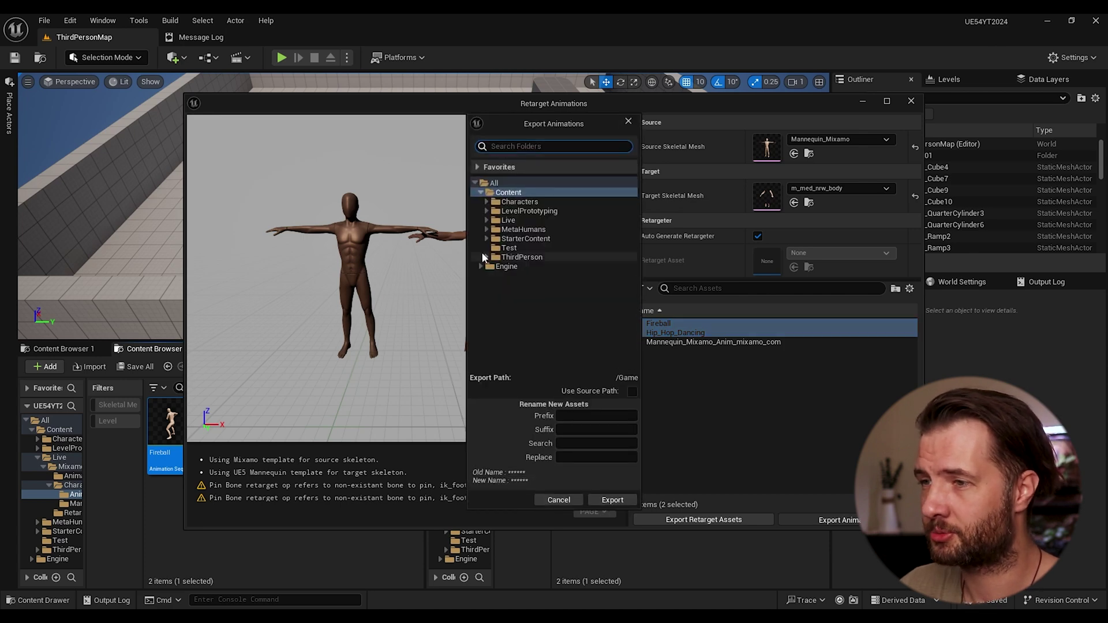
left_click(487, 230)
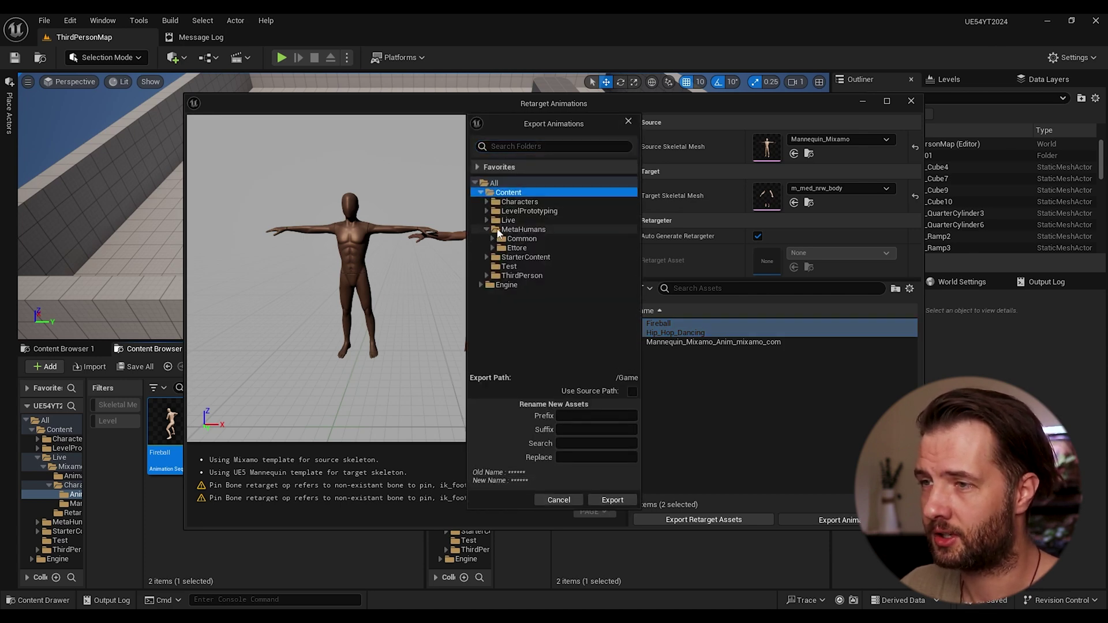
left_click(485, 230)
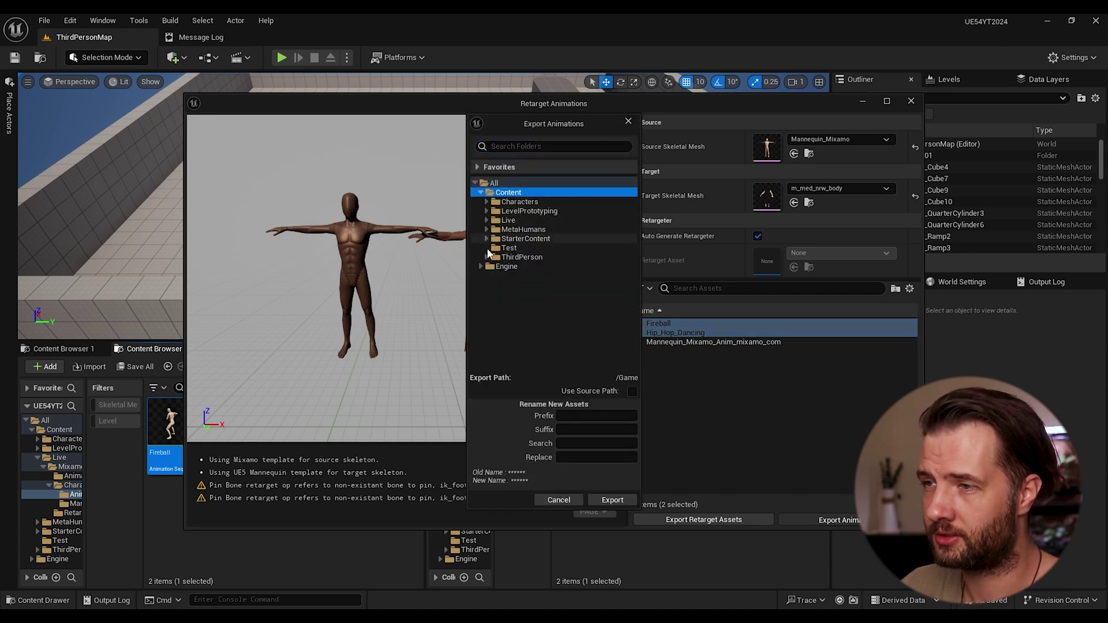
right_click(503, 222)
left_click(534, 229)
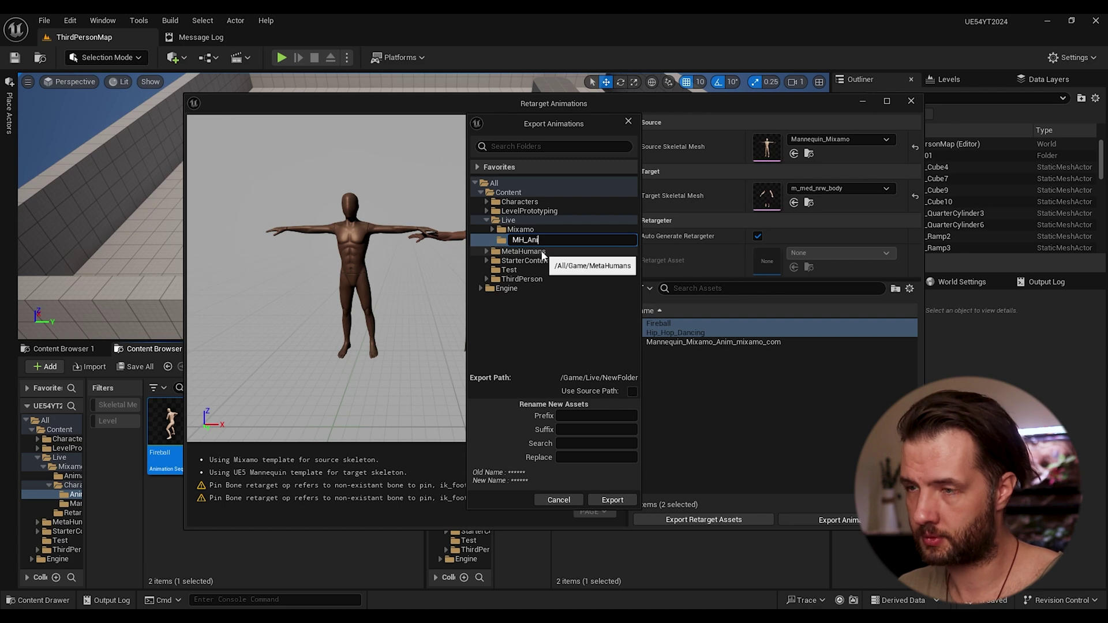
type("m")
key("Return")
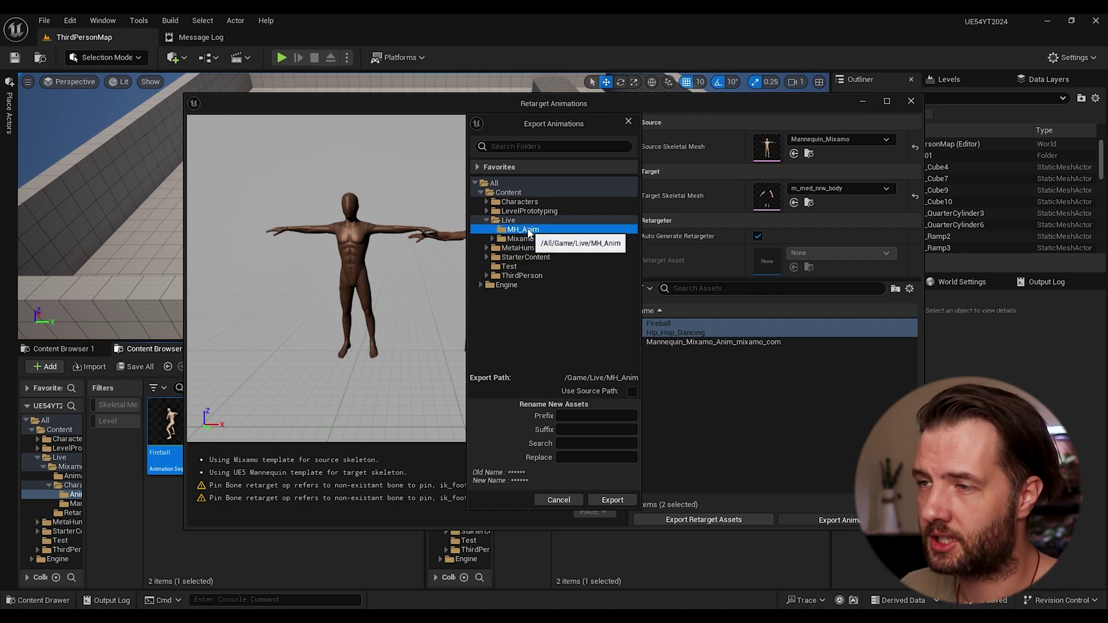
left_click(612, 500)
left_click(656, 372)
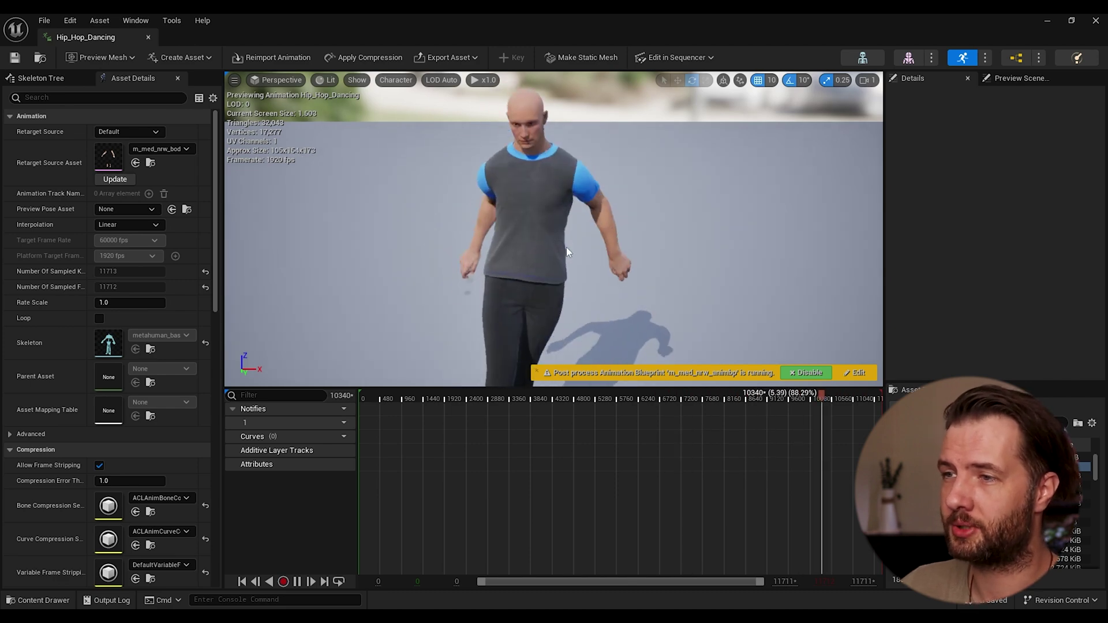
- Preview the exported Hip_Hop_Dancing on the MetaHuman body, close its editor, and open Fireball from Live/MH_Anim
scroll(567, 247, "down", 3)
scroll(566, 247, "up", 5)
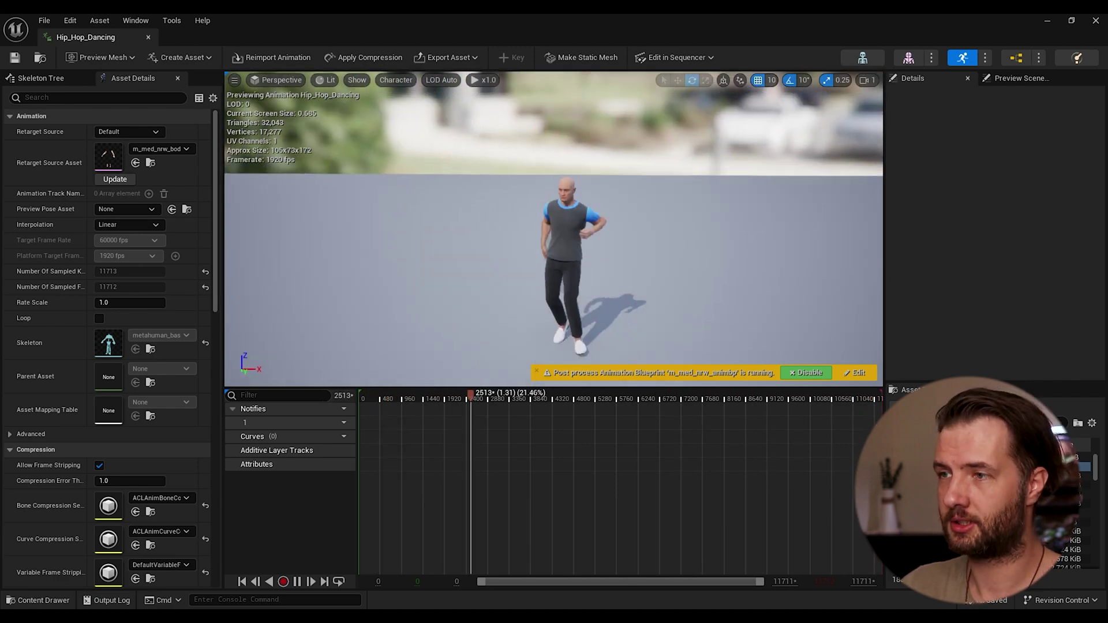
left_click(147, 37)
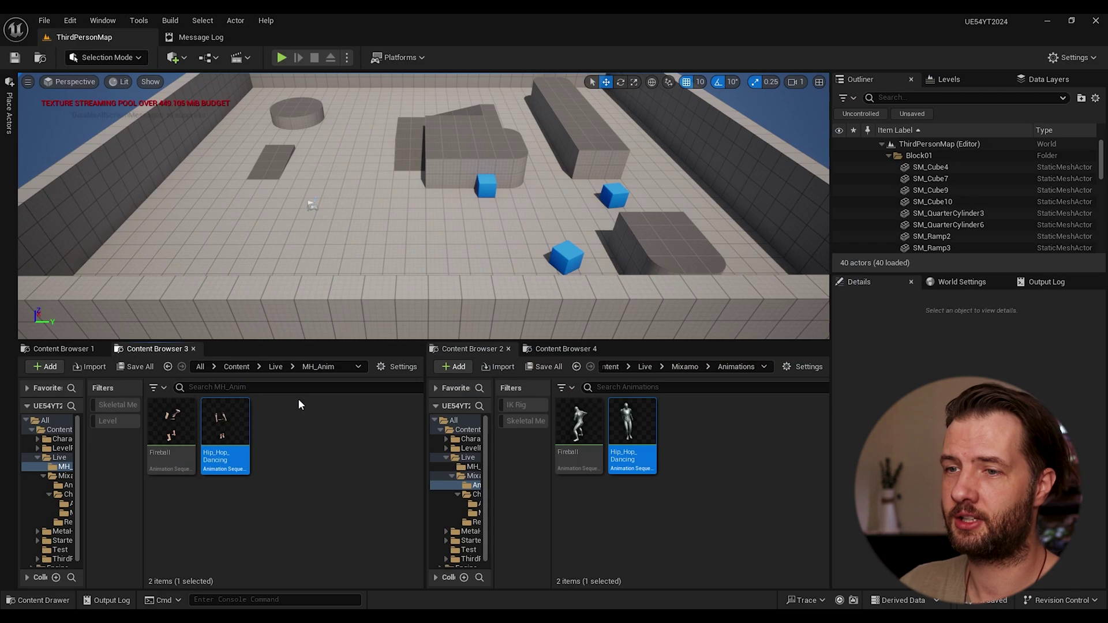
double_click(186, 418)
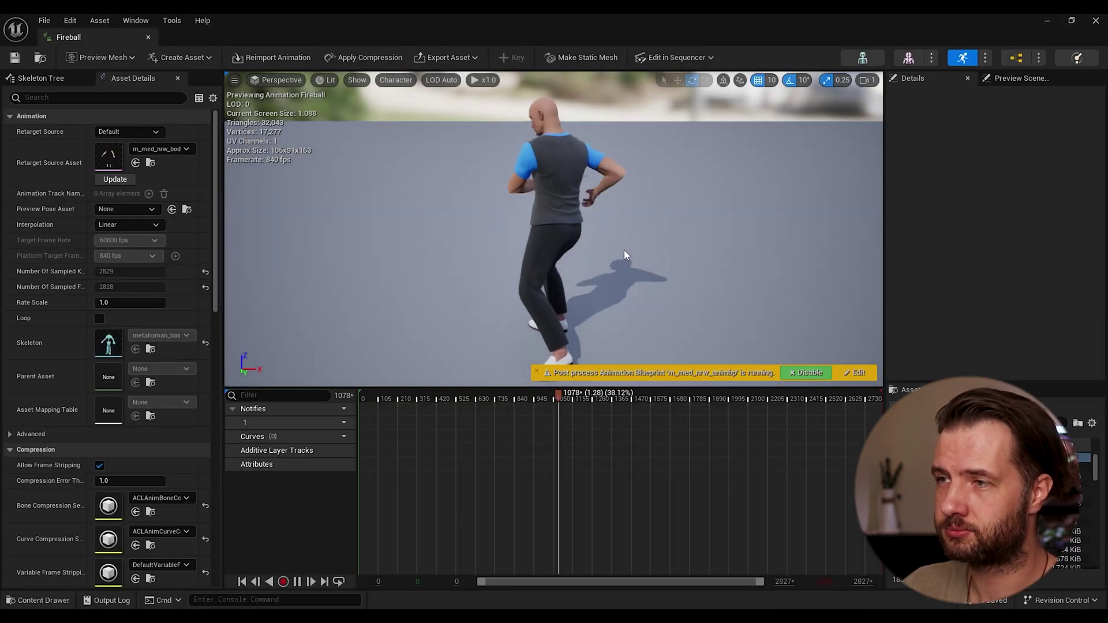